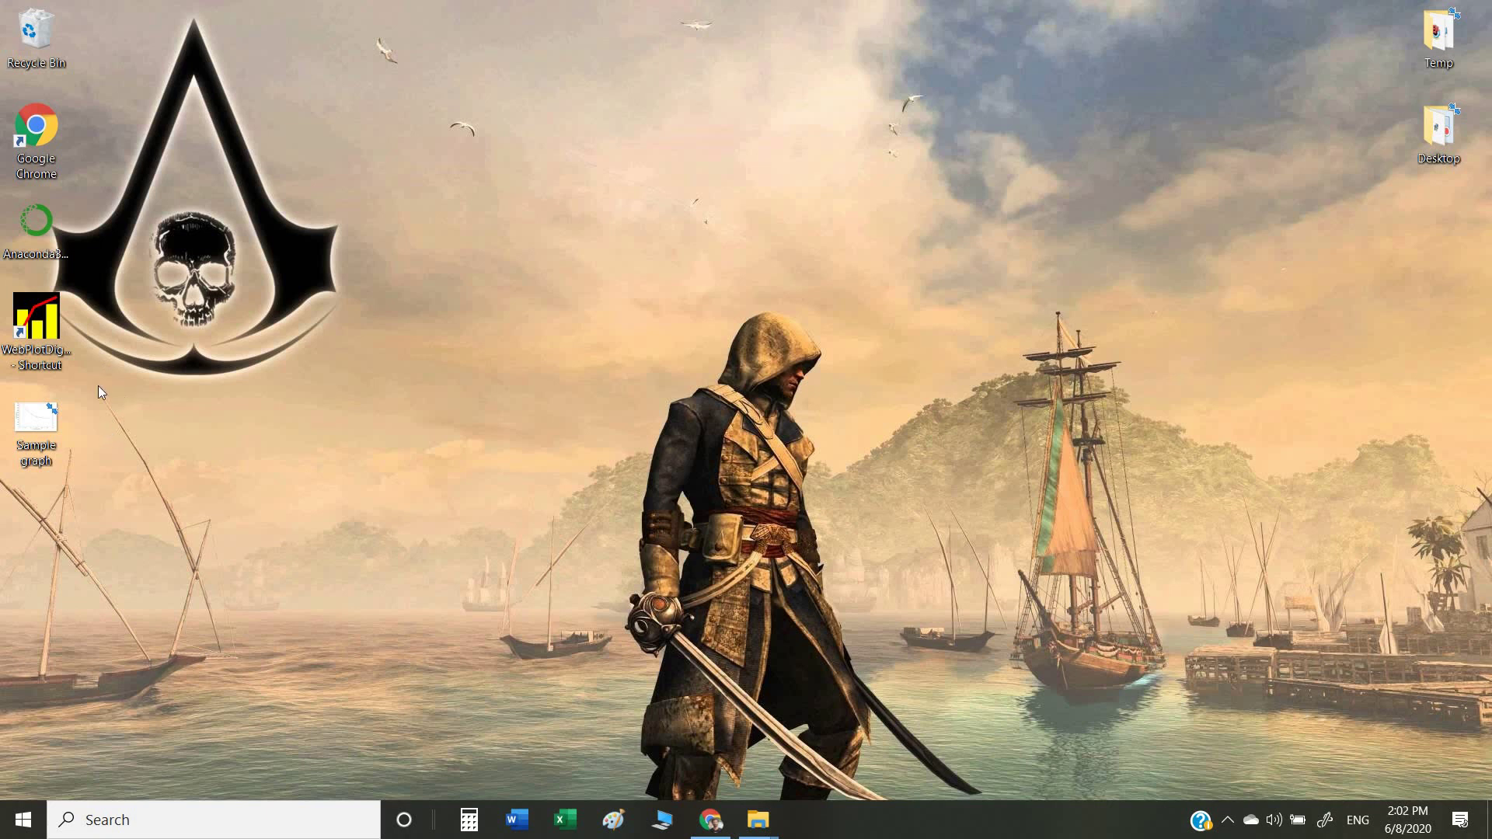
# - Launch WebPlotDigitizer maximized and load the Sample graph image file
pyautogui.doubleClick(36, 367)
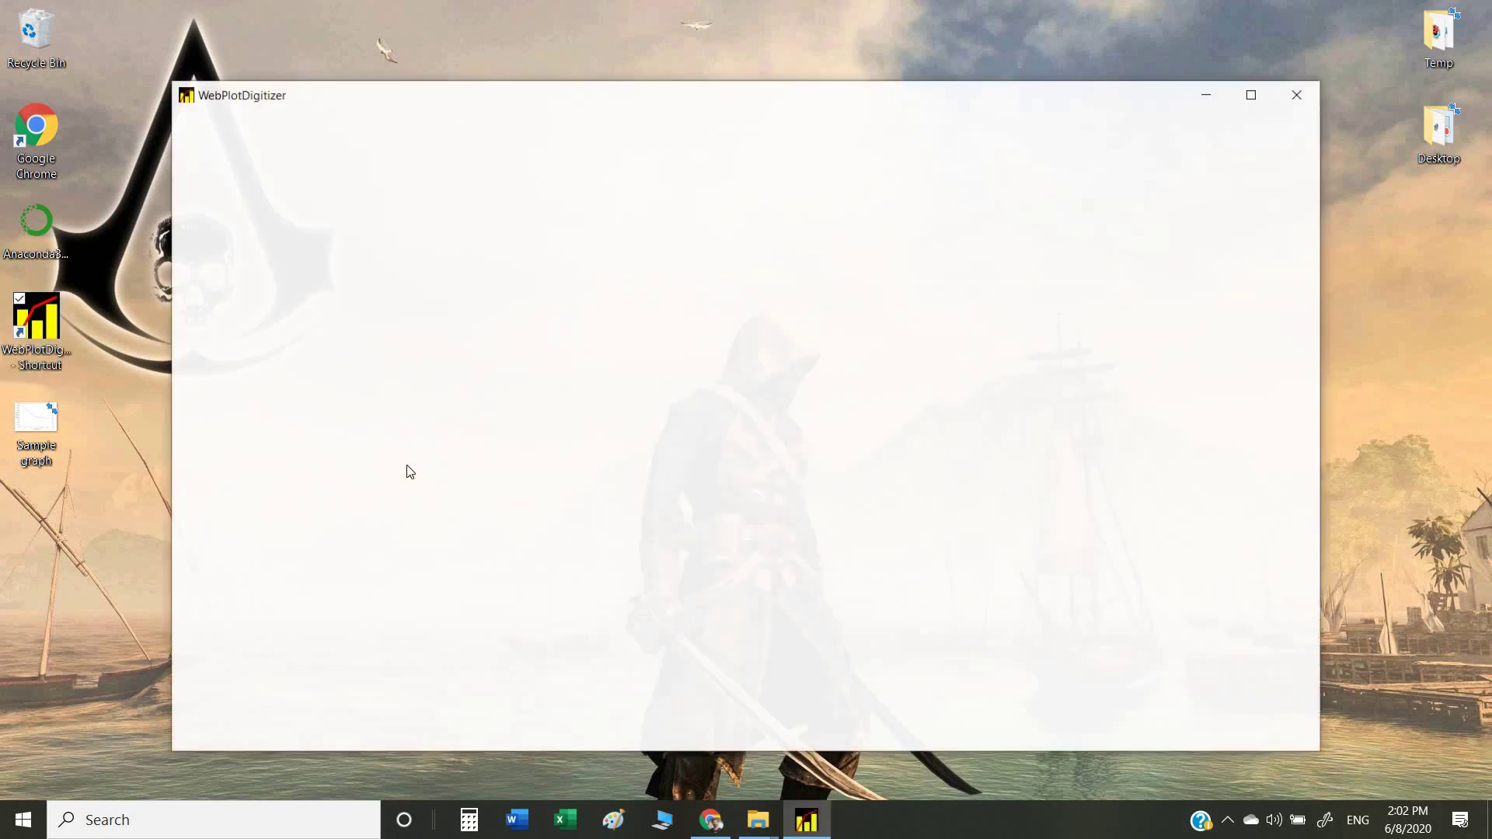
pyautogui.click(1252, 94)
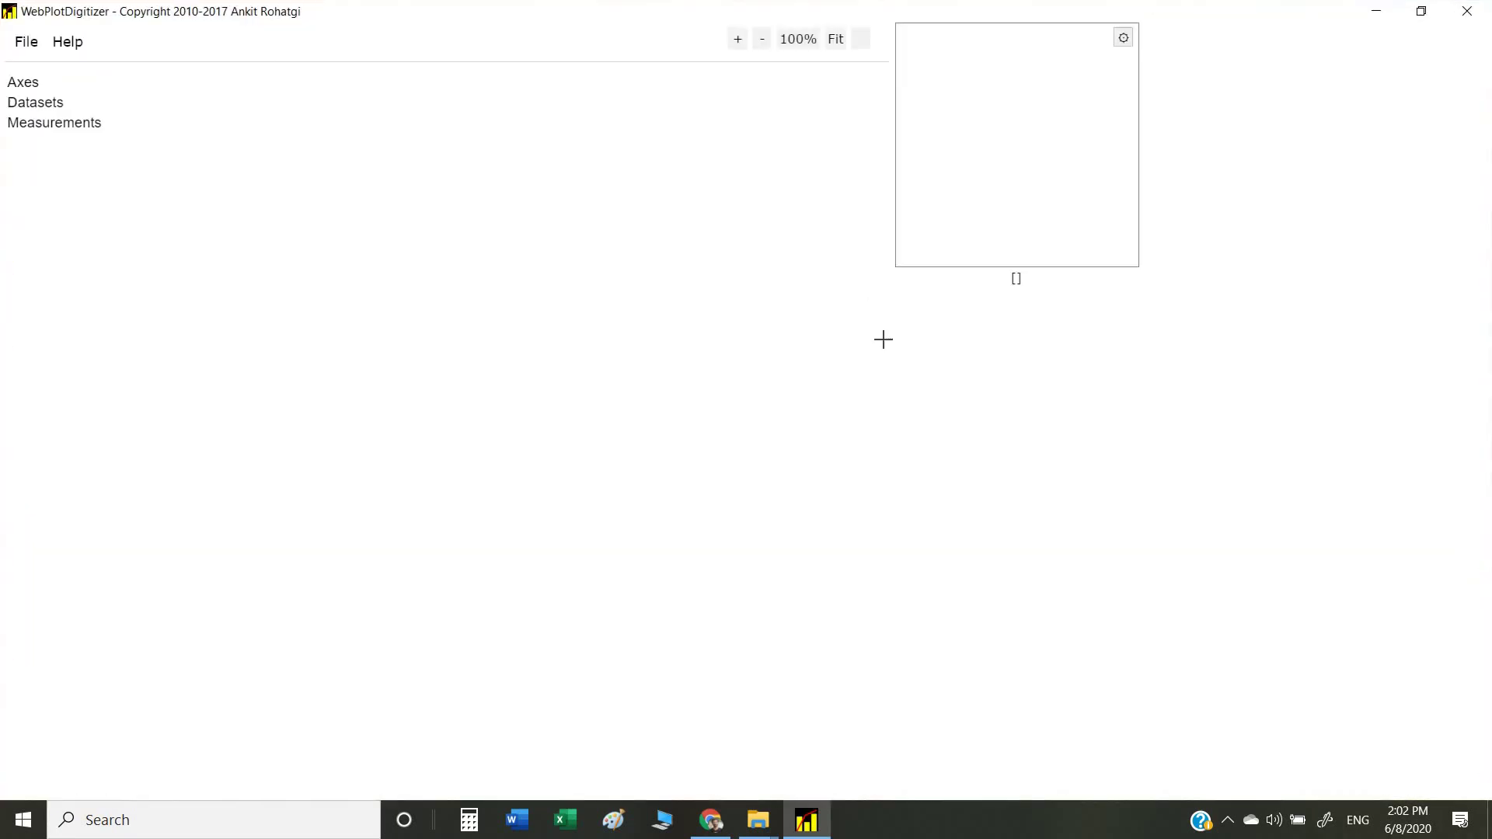
pyautogui.click(25, 42)
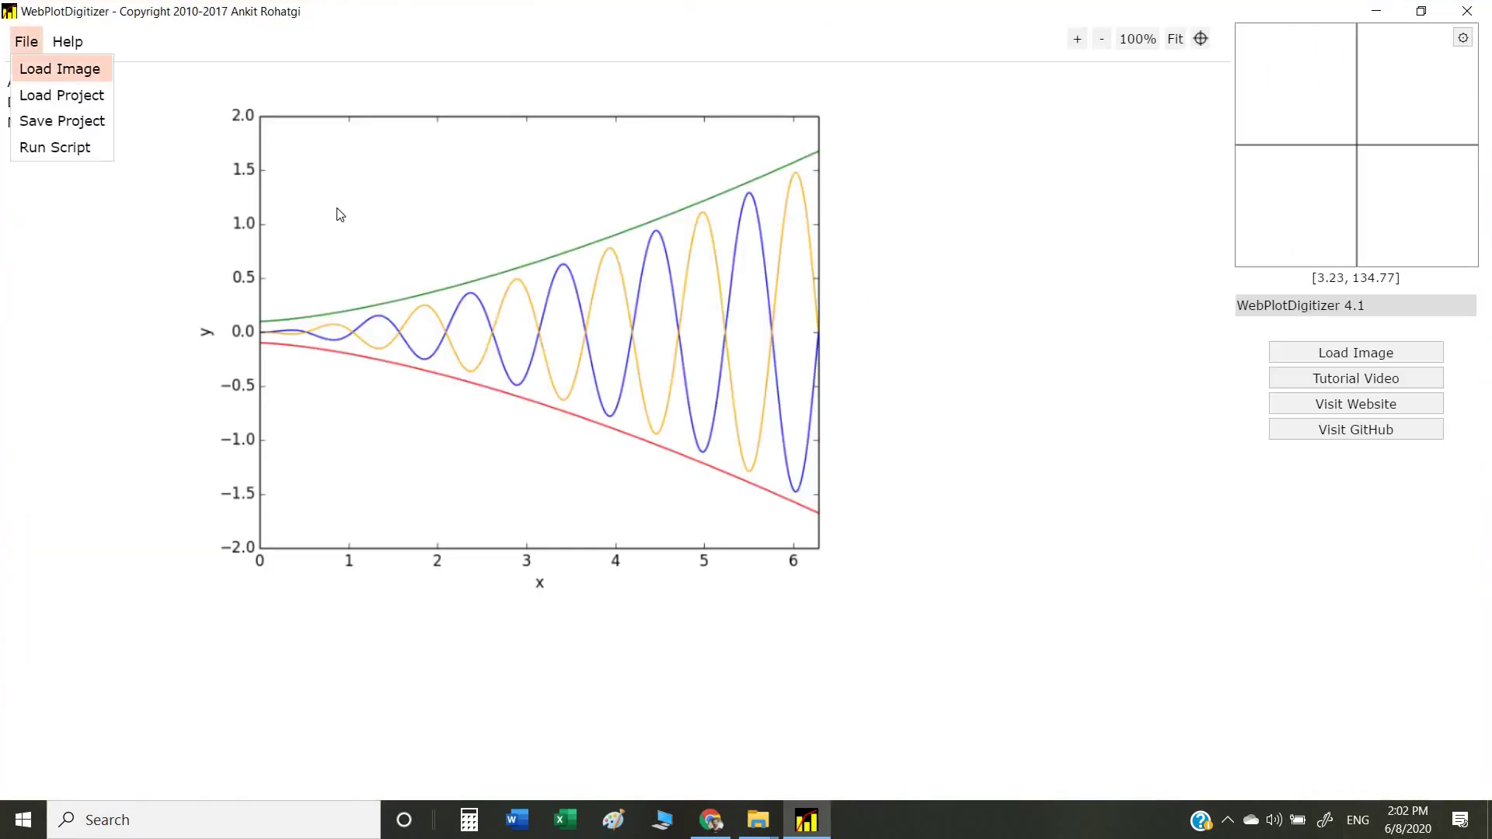
pyautogui.click(48, 67)
pyautogui.click(662, 153)
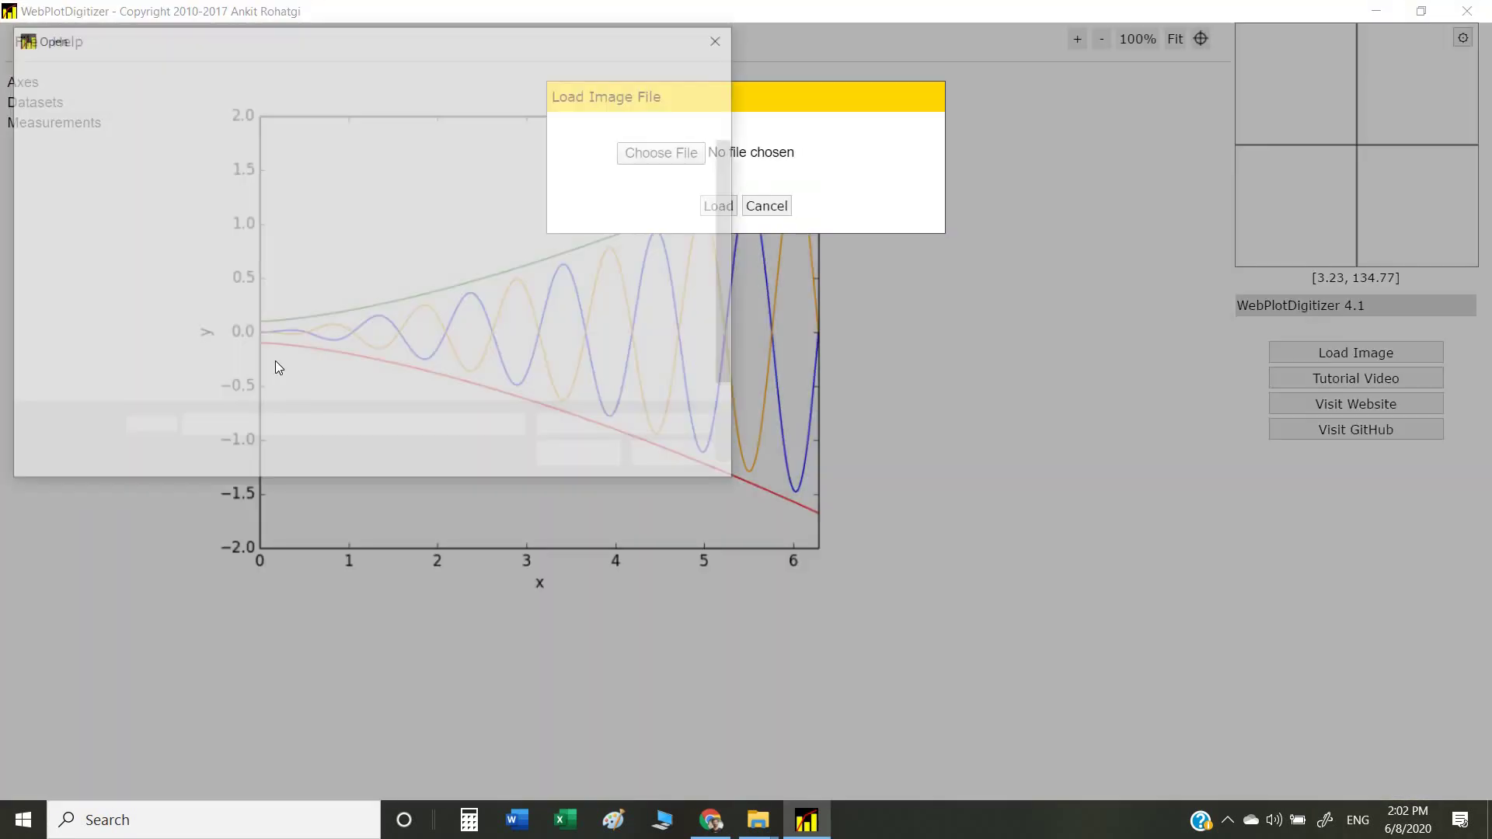
pyautogui.click(373, 322)
pyautogui.click(584, 458)
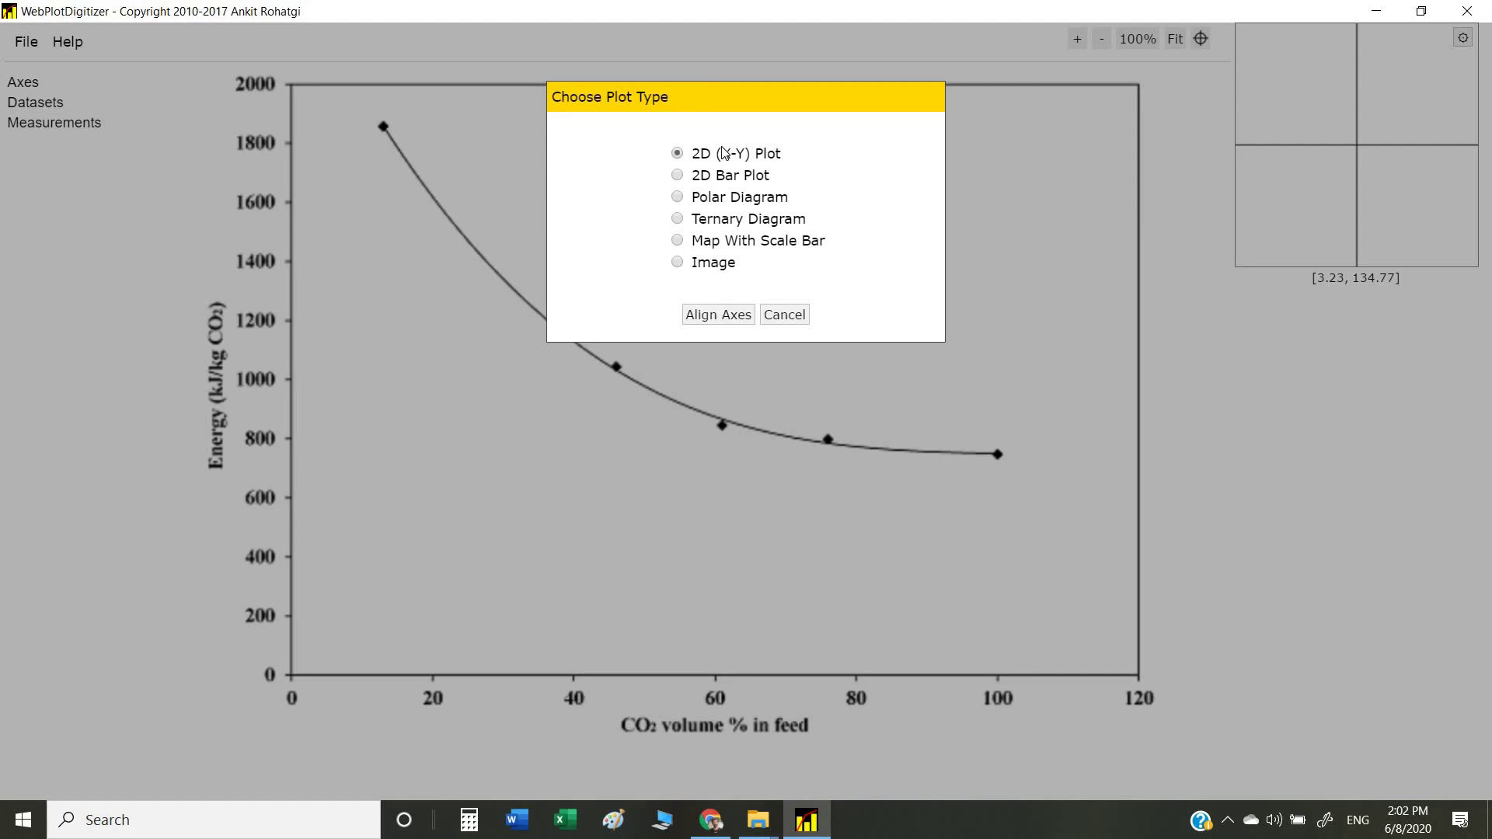
# - Choose 2D (X-Y) Plot axis alignment and proceed to placing the calibration points
pyautogui.click(711, 322)
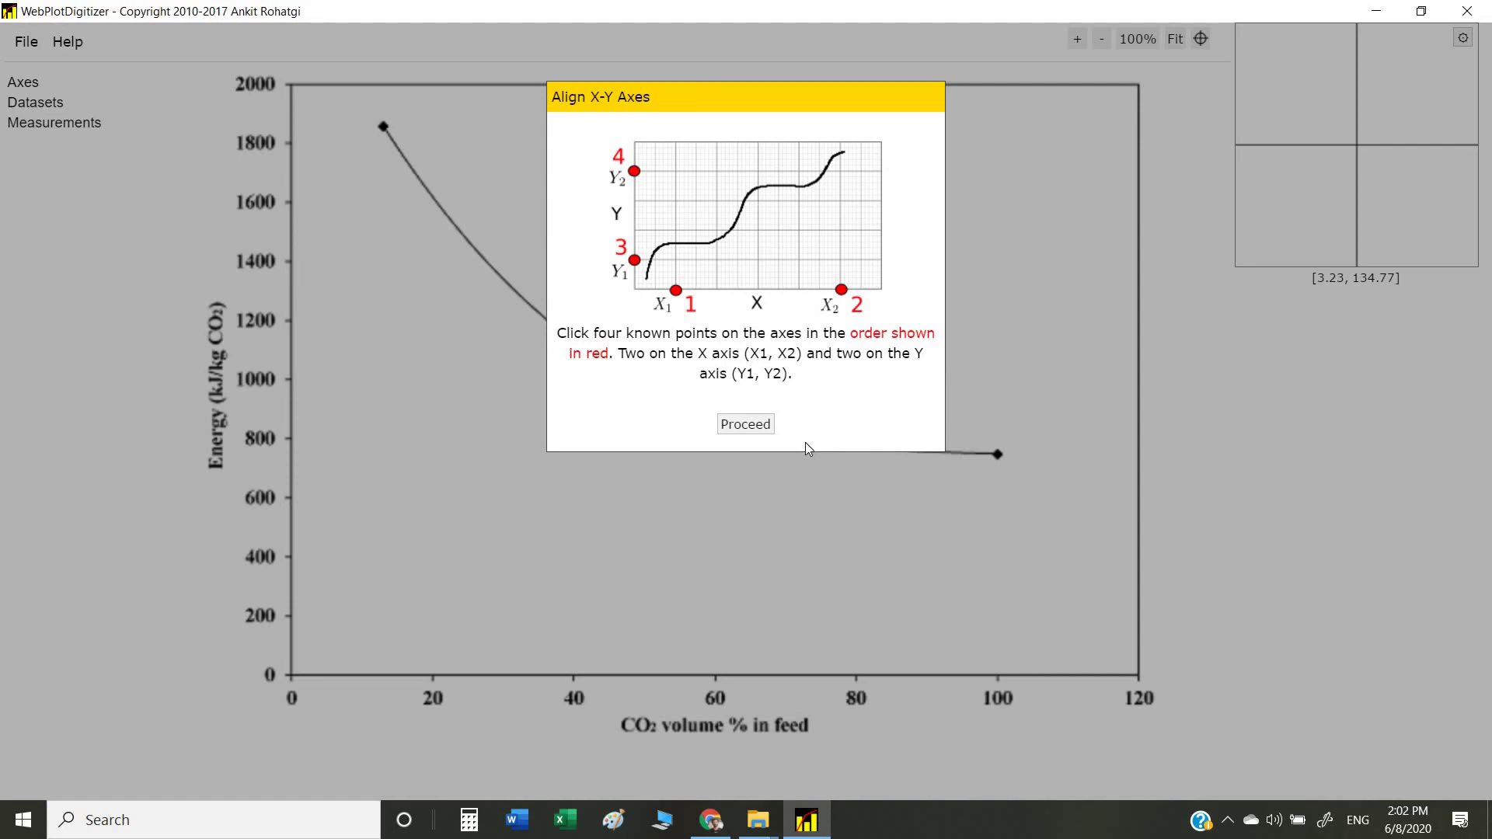
pyautogui.click(751, 433)
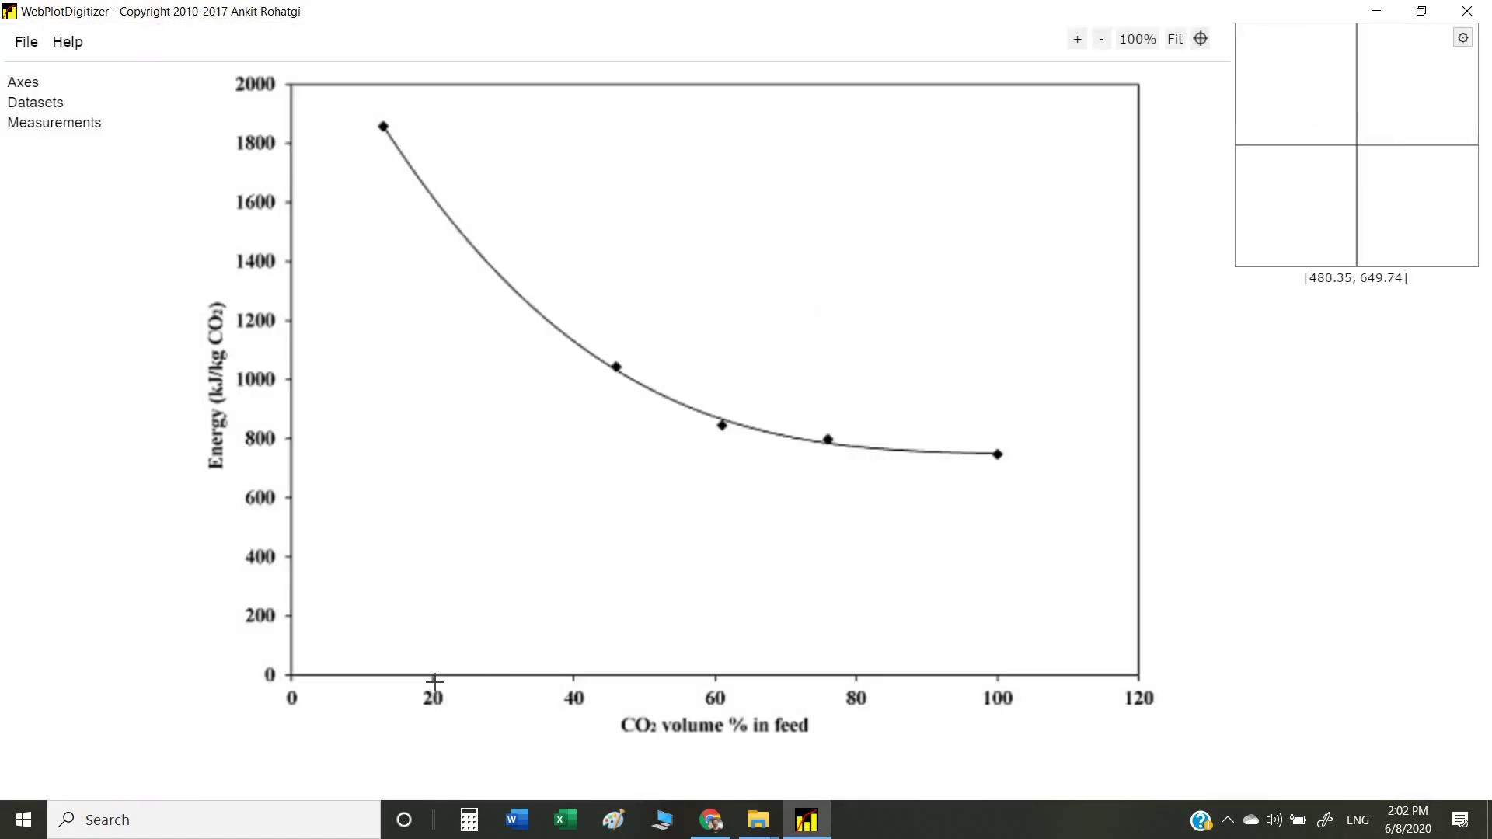
# - Place axis points at x 20 and 80 and y 600 and 1600, nudging Y2 onto the axis
pyautogui.click(432, 674)
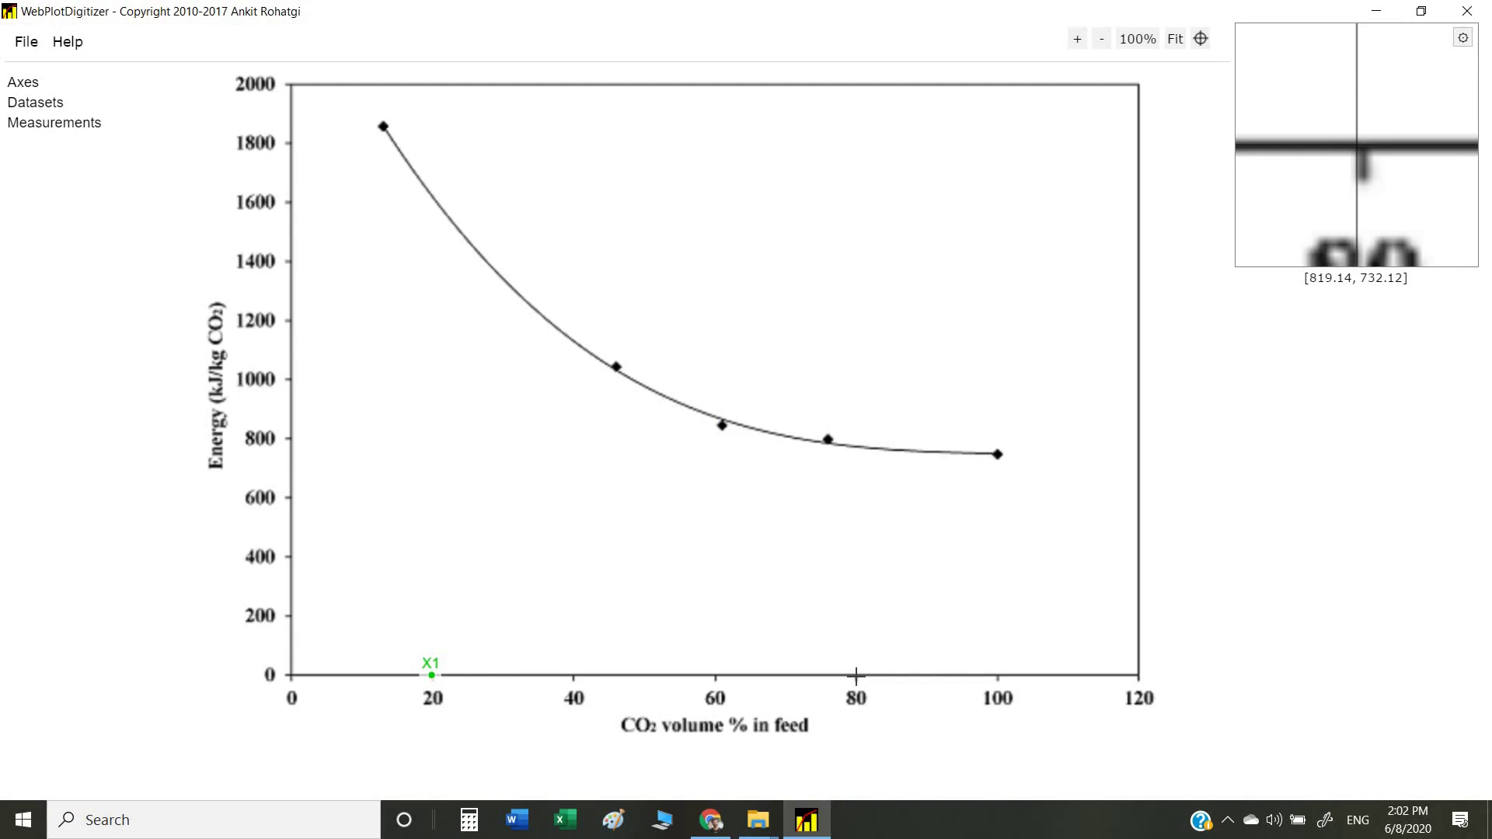
pyautogui.click(856, 675)
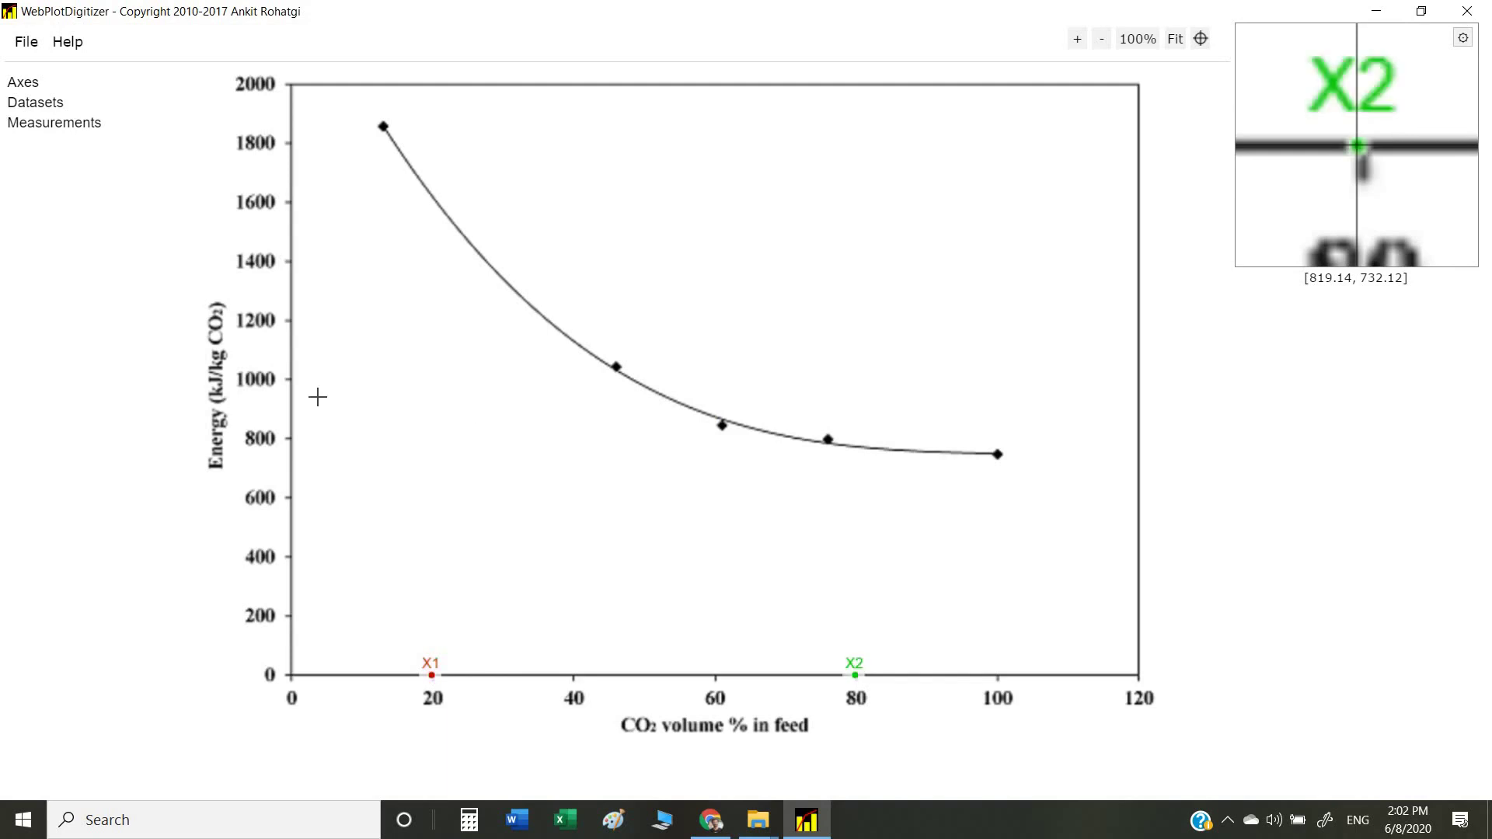
pyautogui.click(289, 497)
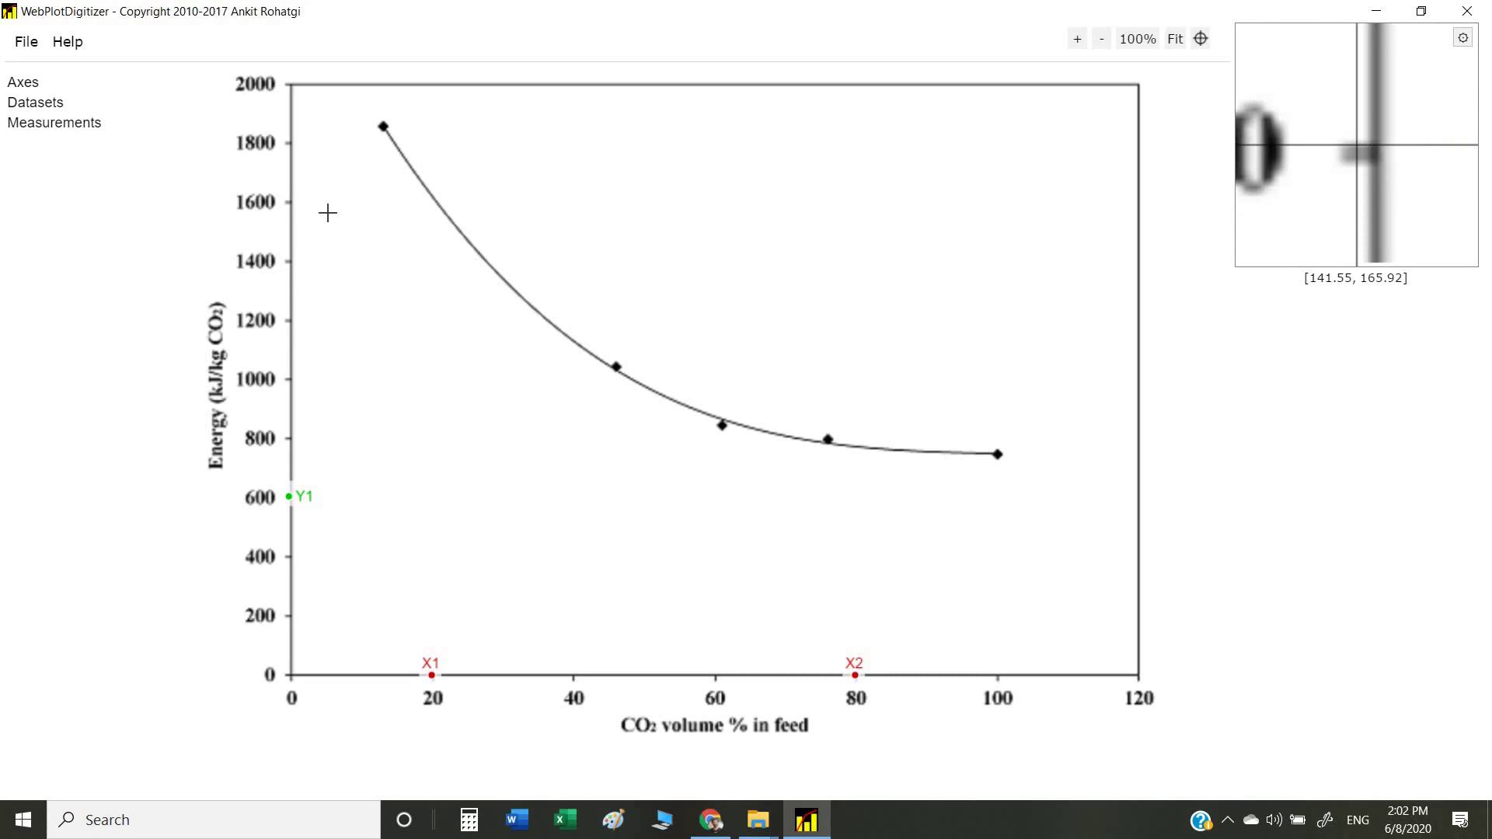
pyautogui.click(290, 200)
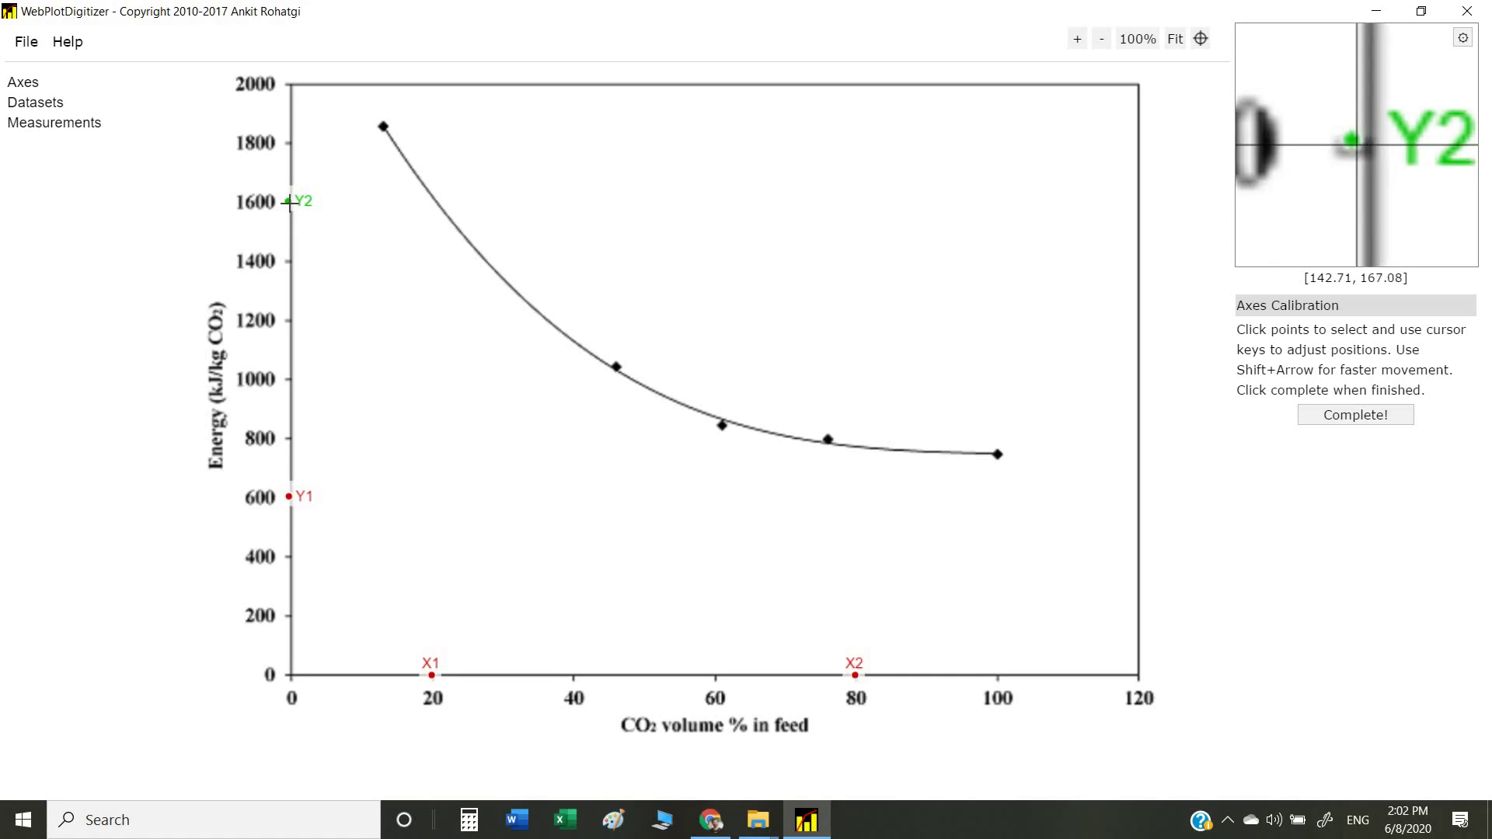
pyautogui.moveTo(288, 202); pyautogui.dragTo(290, 204)
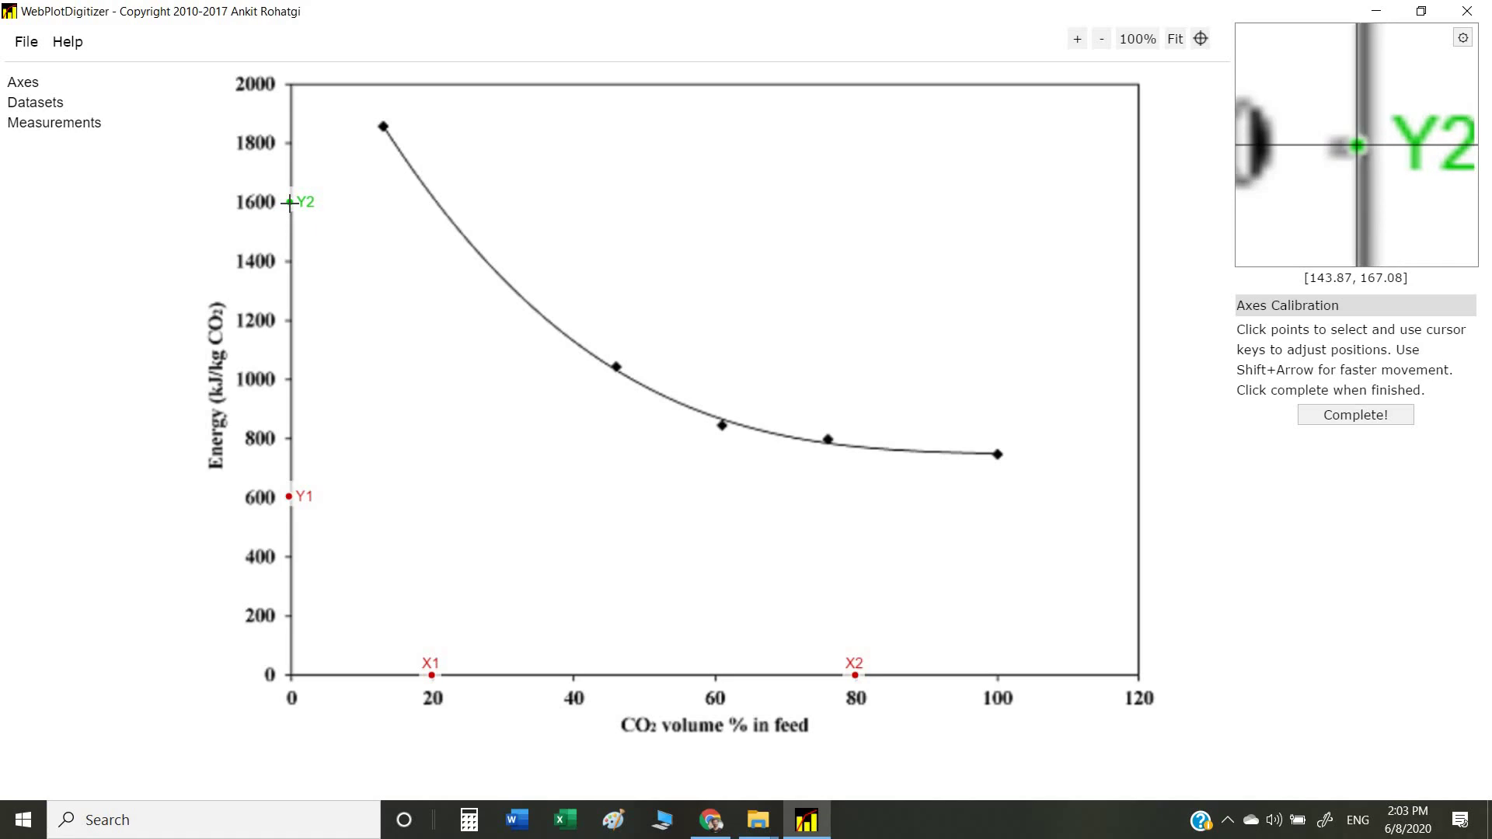
pyautogui.press('Right')
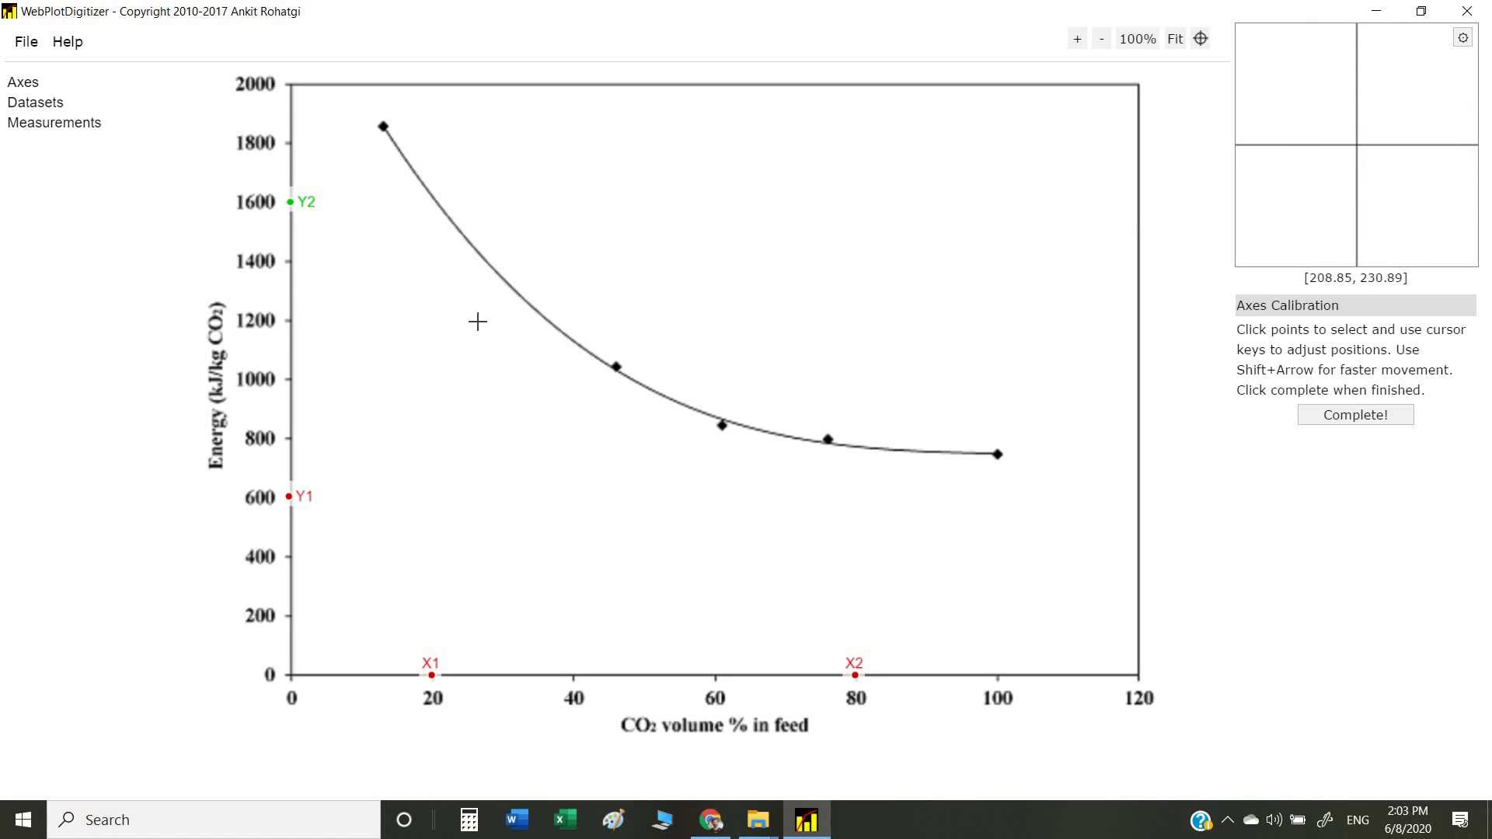
# - Enter 20 and 80 for the X-axis and 600 and 1600 for the Y-axis, then apply
pyautogui.click(1329, 416)
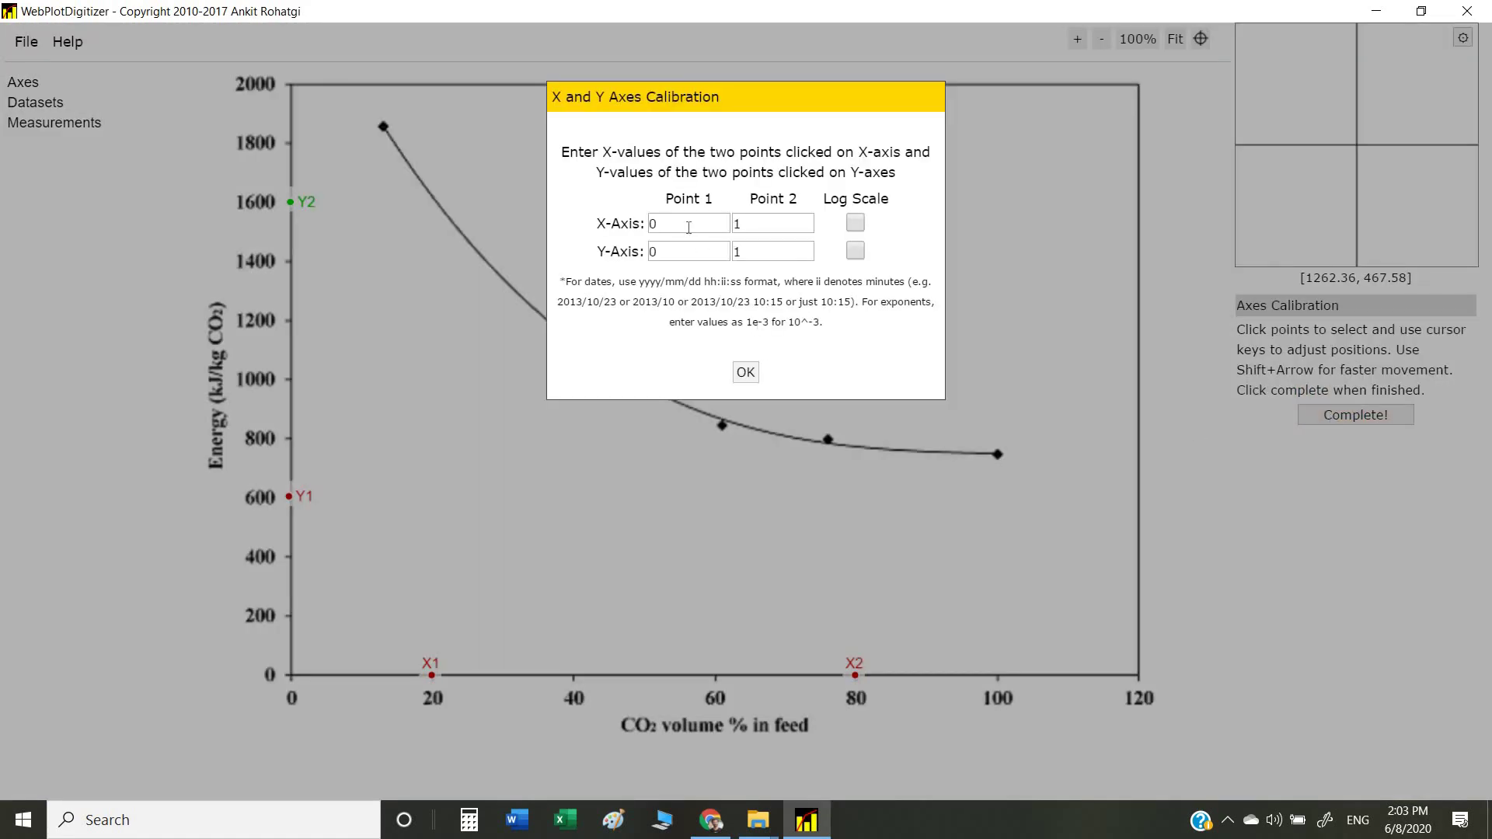
pyautogui.doubleClick(650, 224)
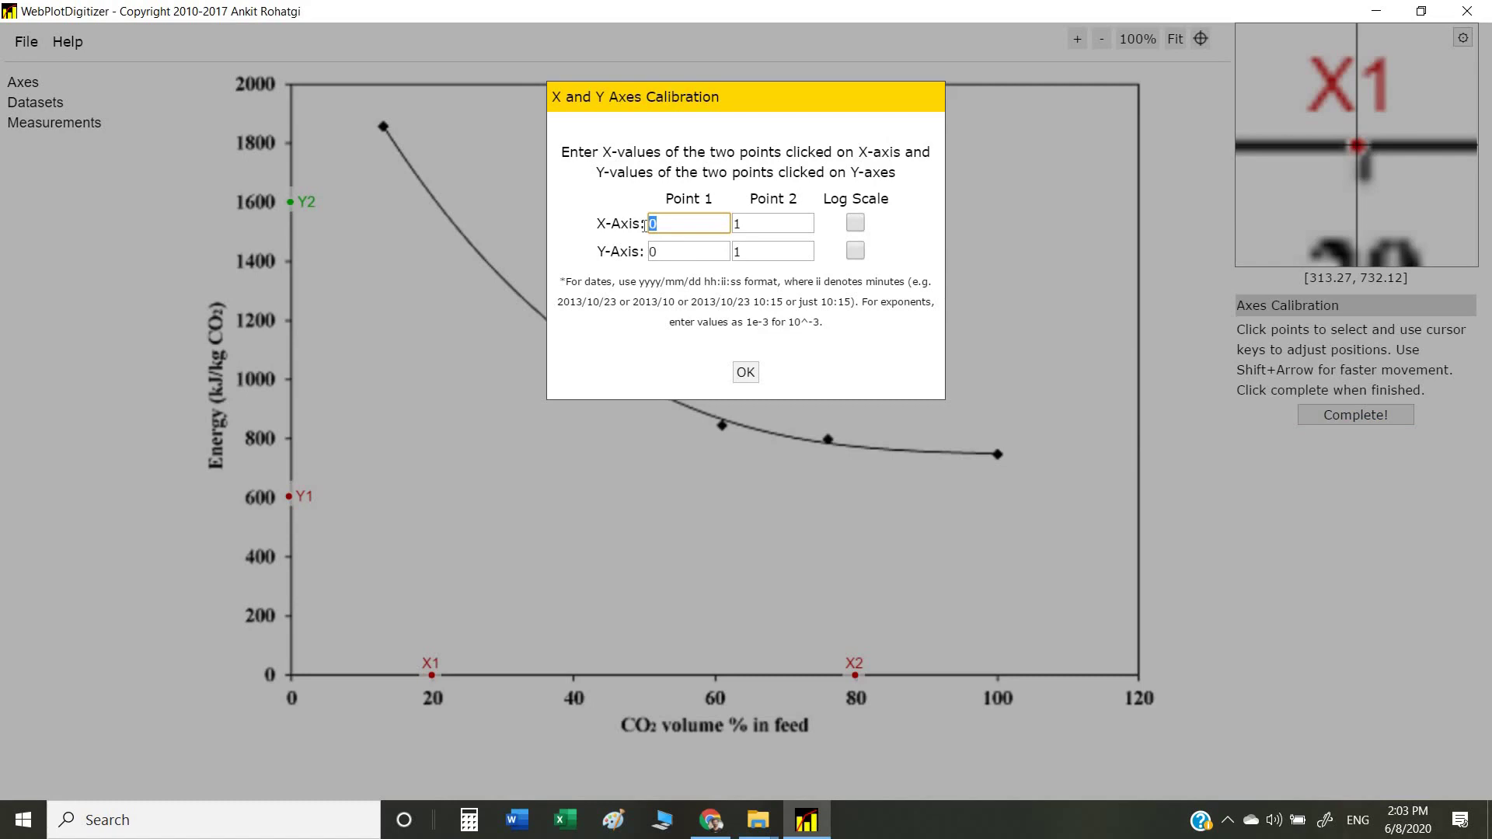
pyautogui.write('20')
pyautogui.press('Tab')
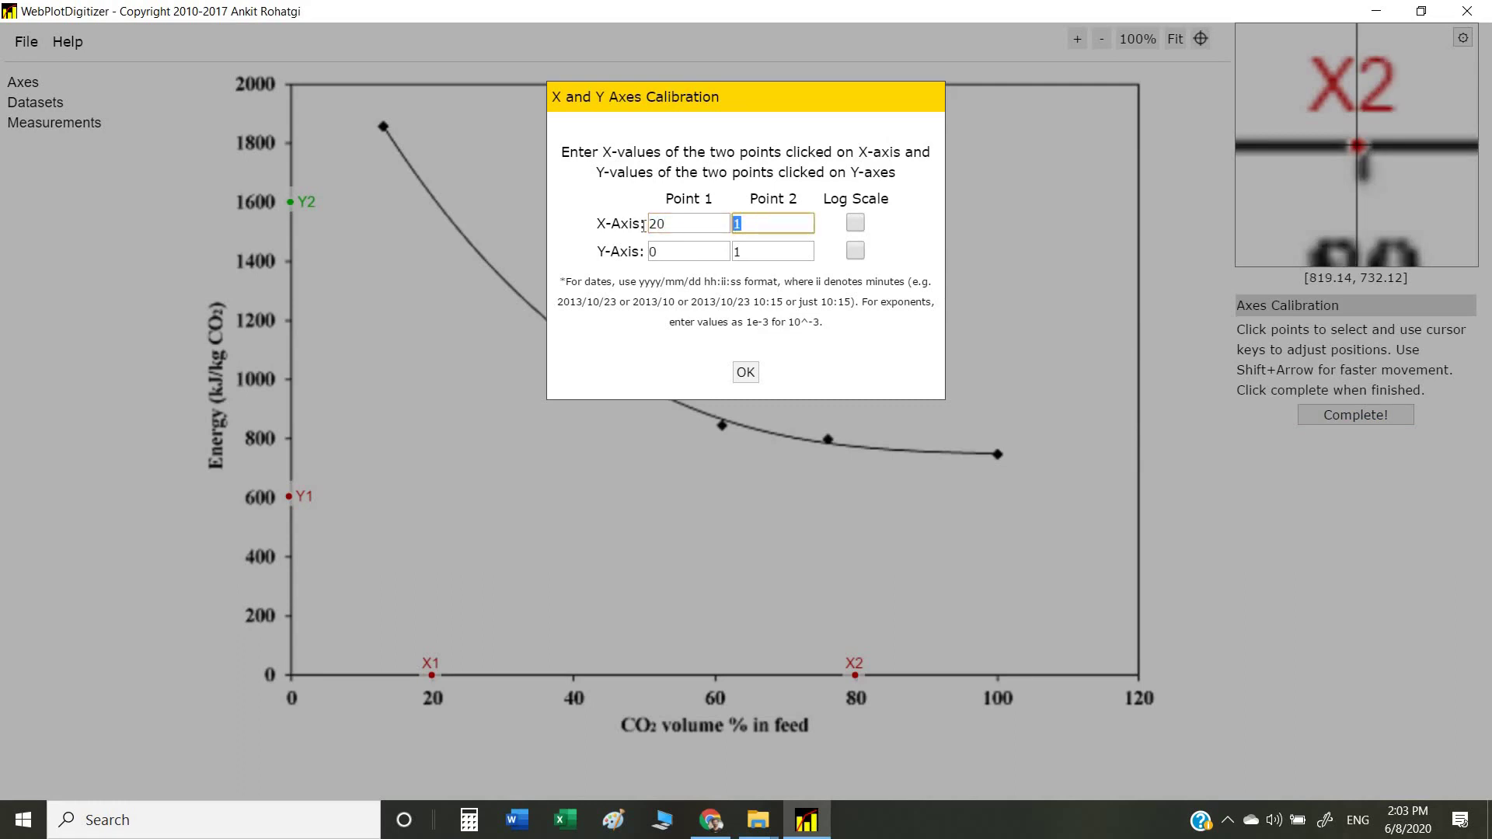
pyautogui.write('80')
pyautogui.press('Tab')
pyautogui.press('Tab')
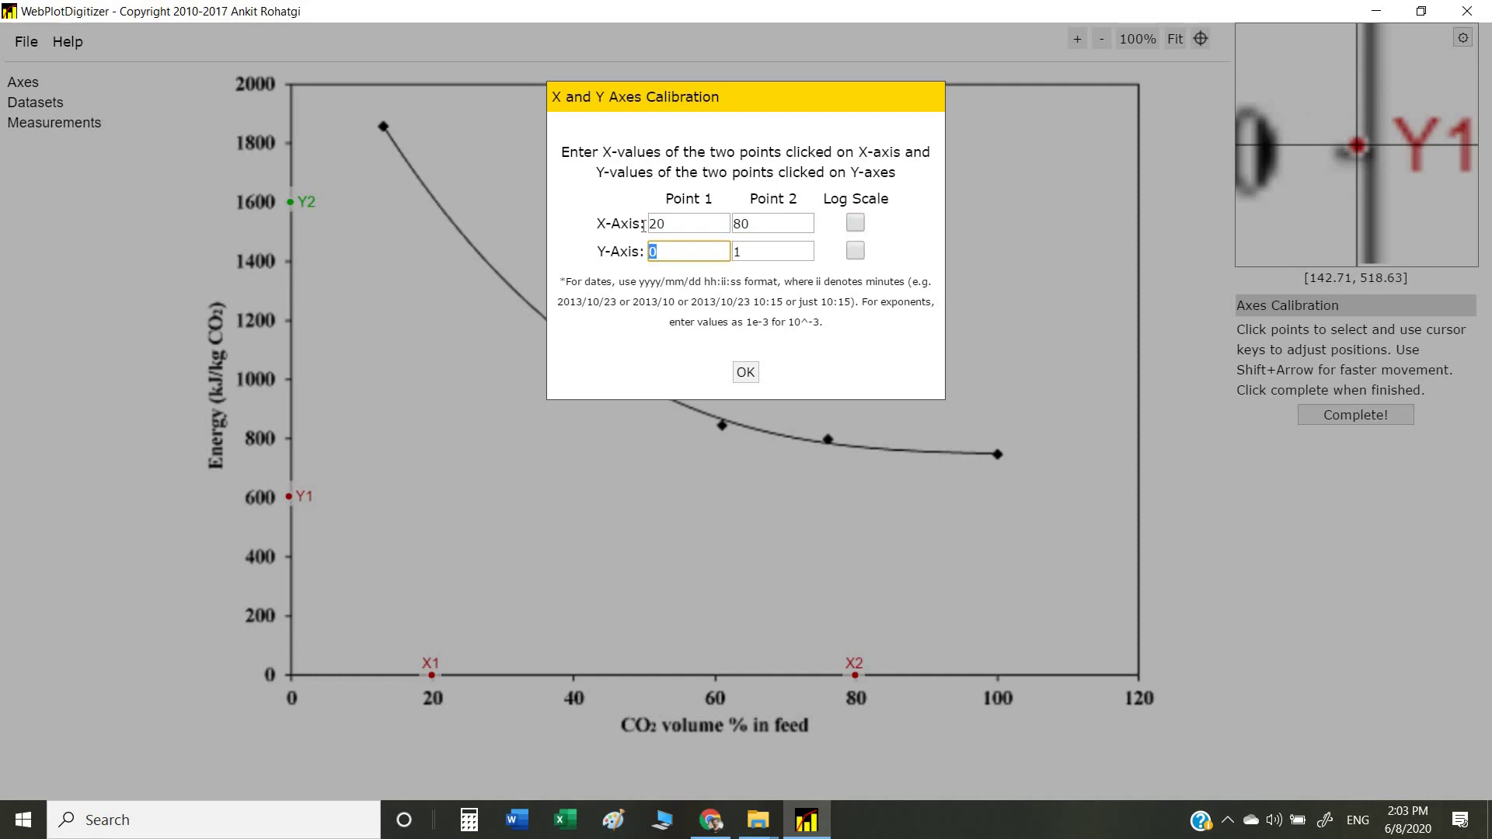
pyautogui.write('600')
pyautogui.press('Tab')
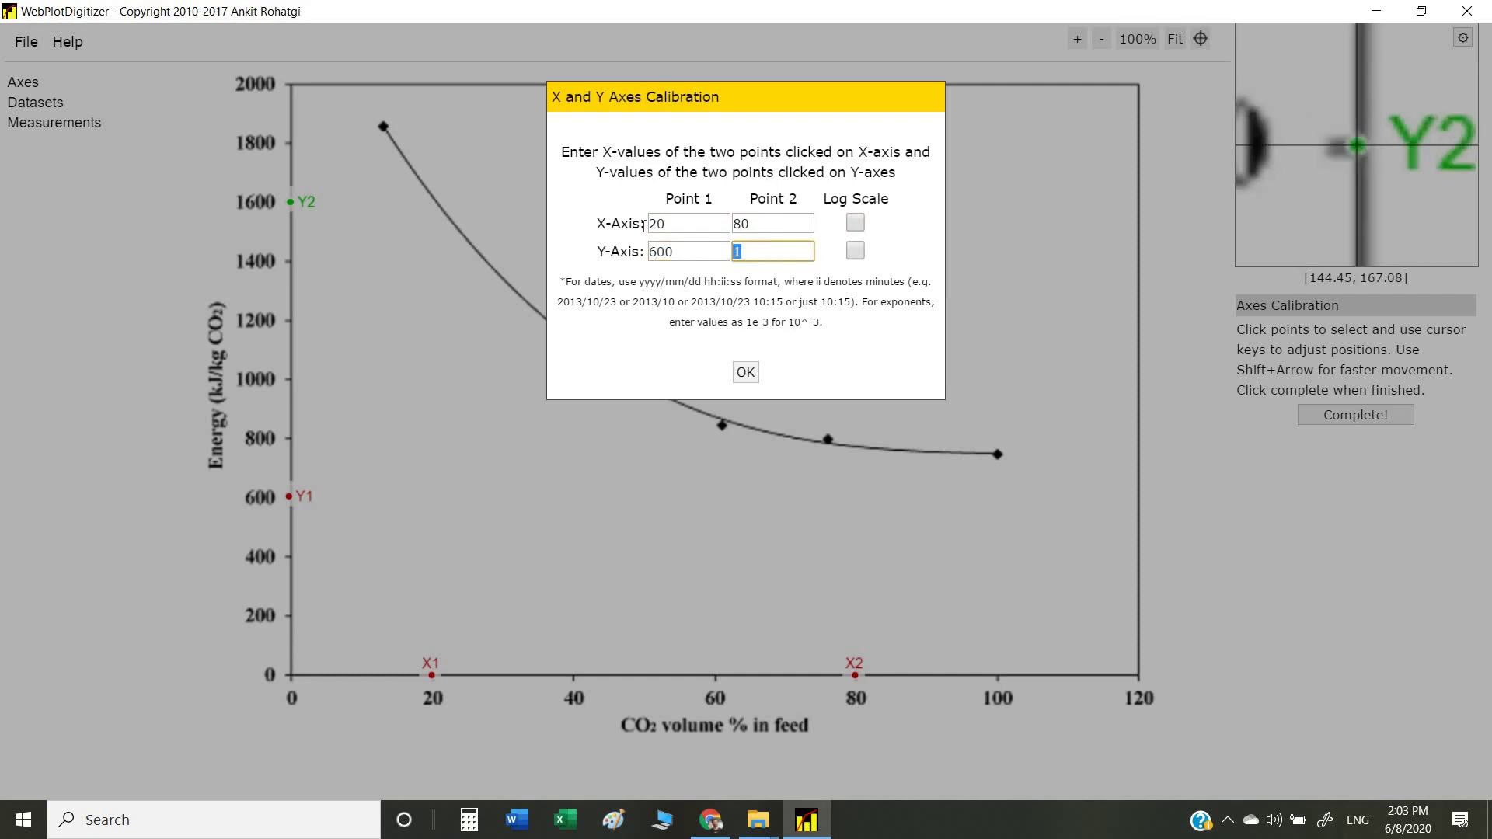
pyautogui.write('1600')
pyautogui.click(745, 374)
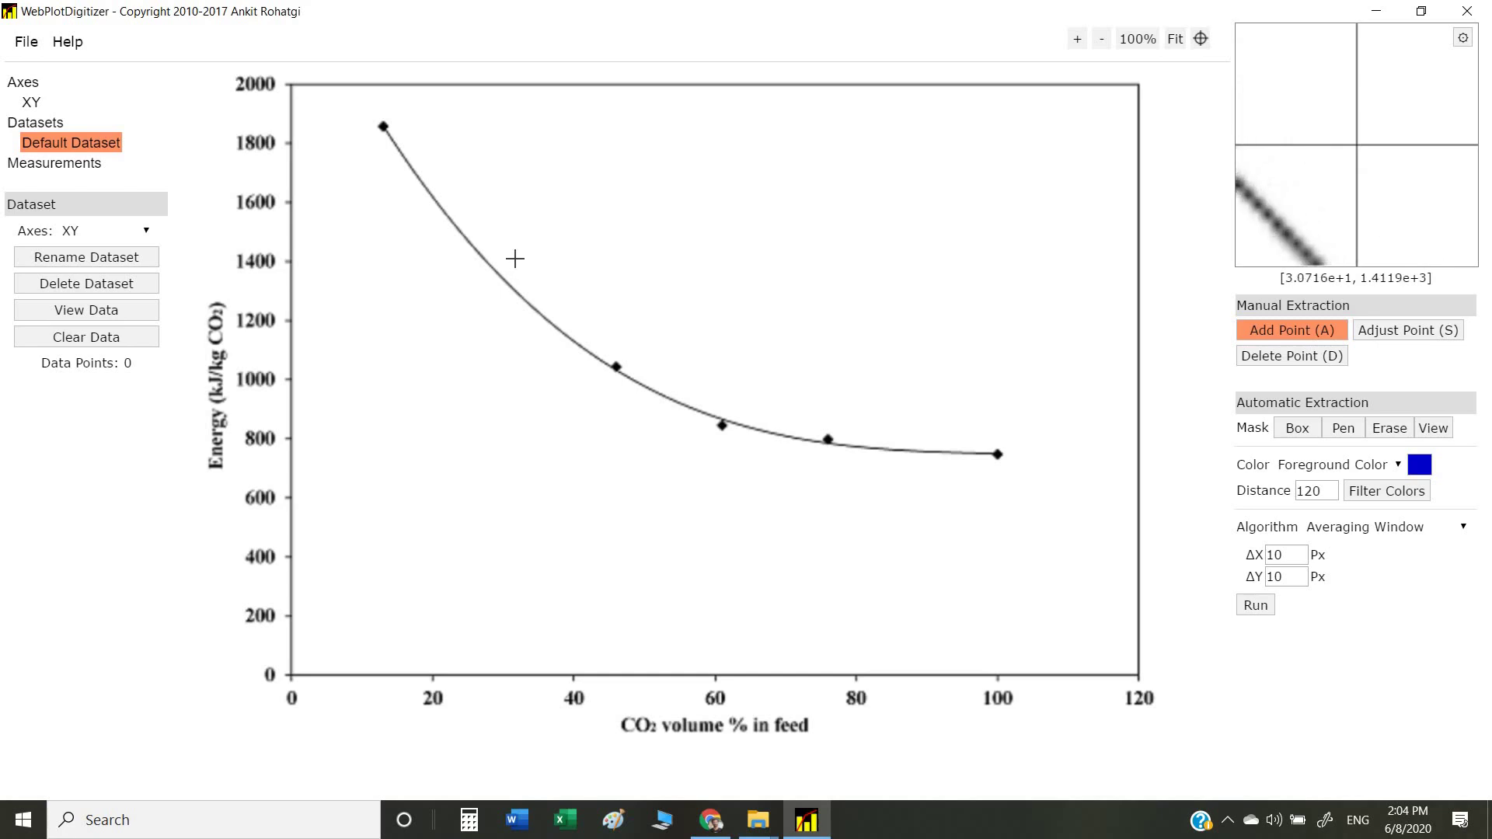
# - Add eight points down the curve, out to x≈80 and x≈95, and show the acquired data table
pyautogui.click(1288, 334)
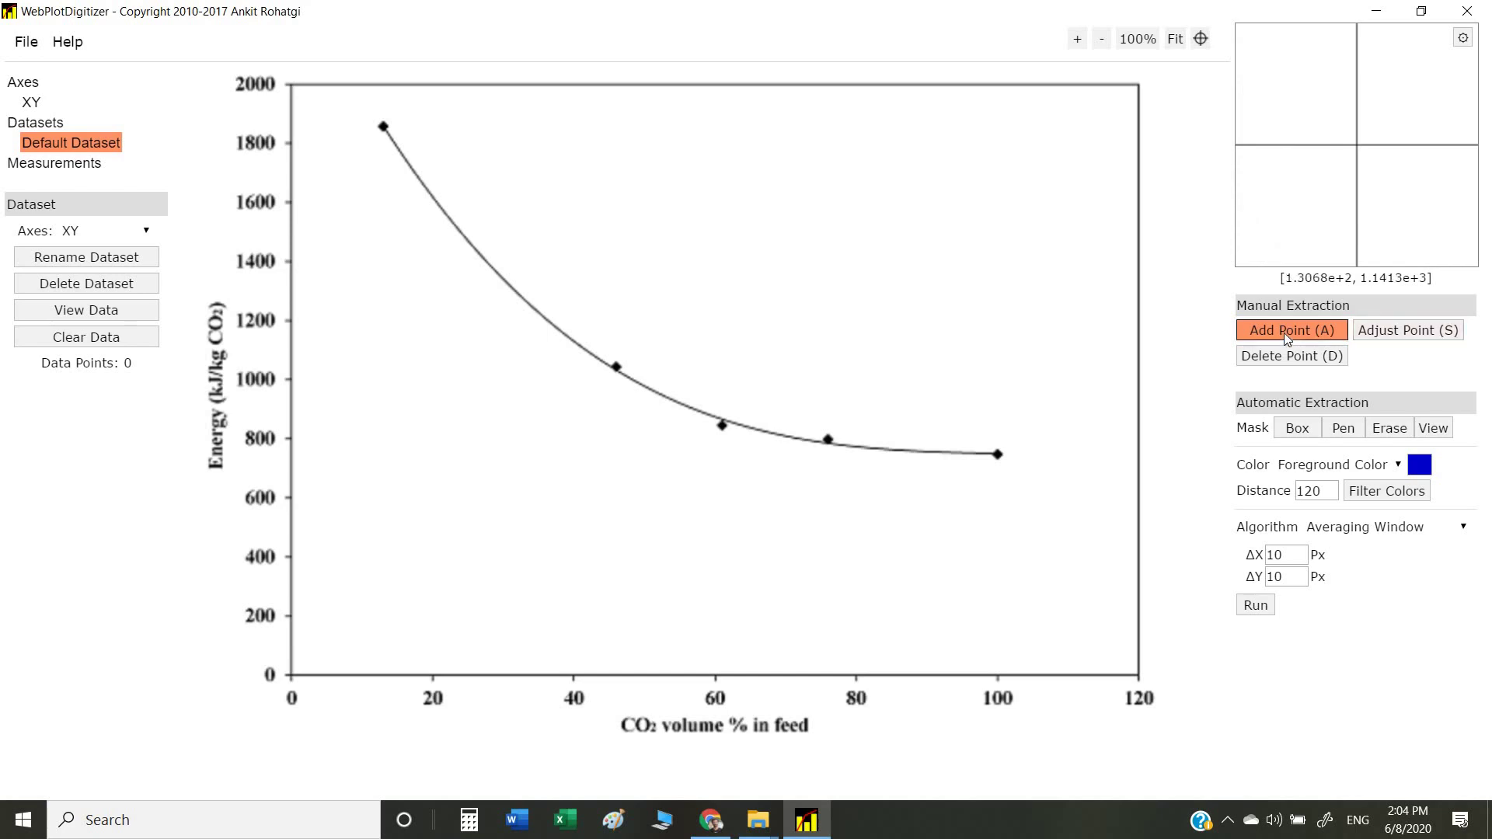
pyautogui.click(396, 143)
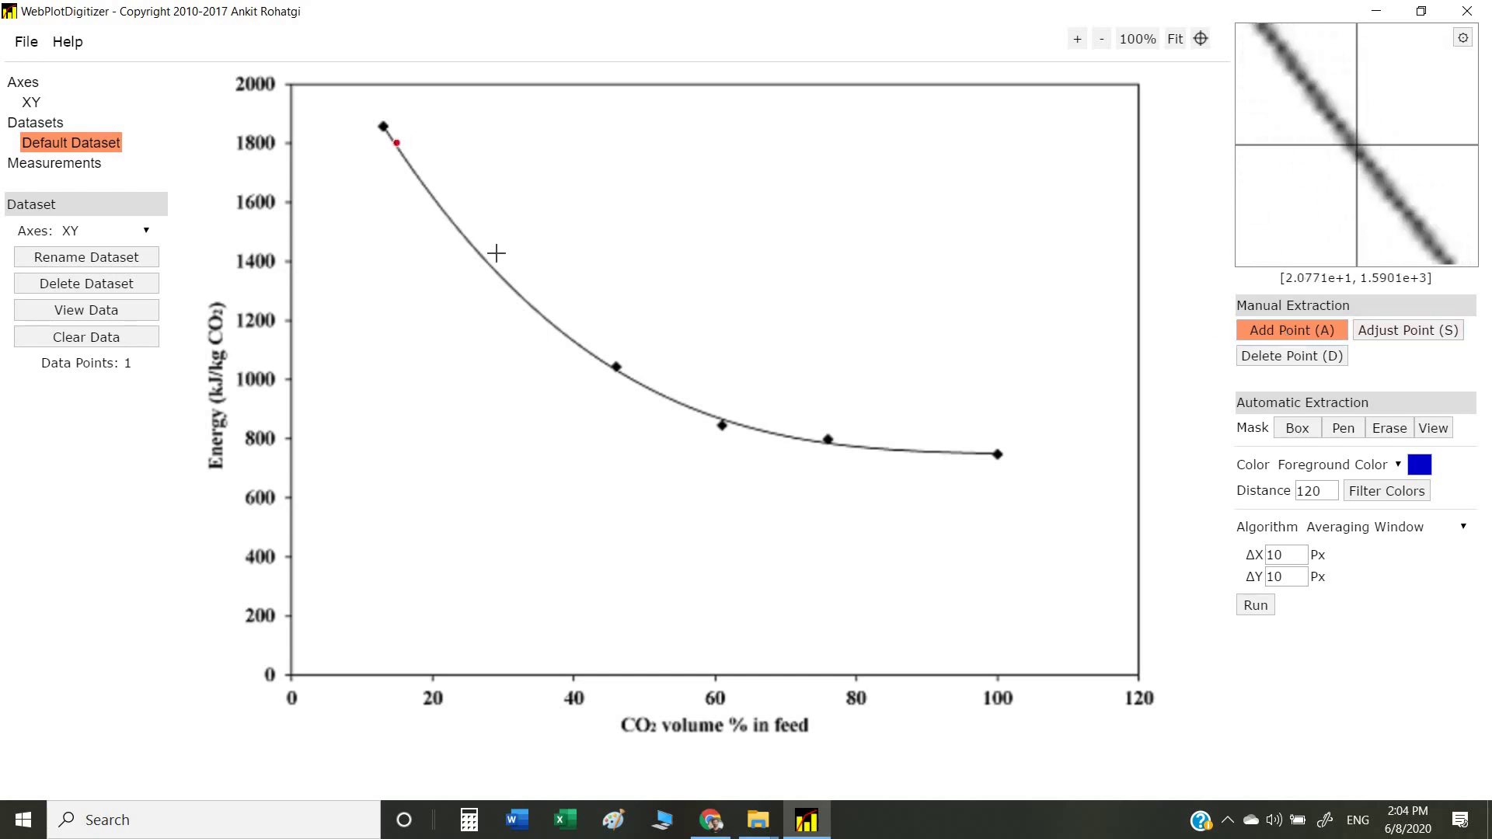
pyautogui.click(439, 205)
pyautogui.click(488, 265)
pyautogui.click(552, 324)
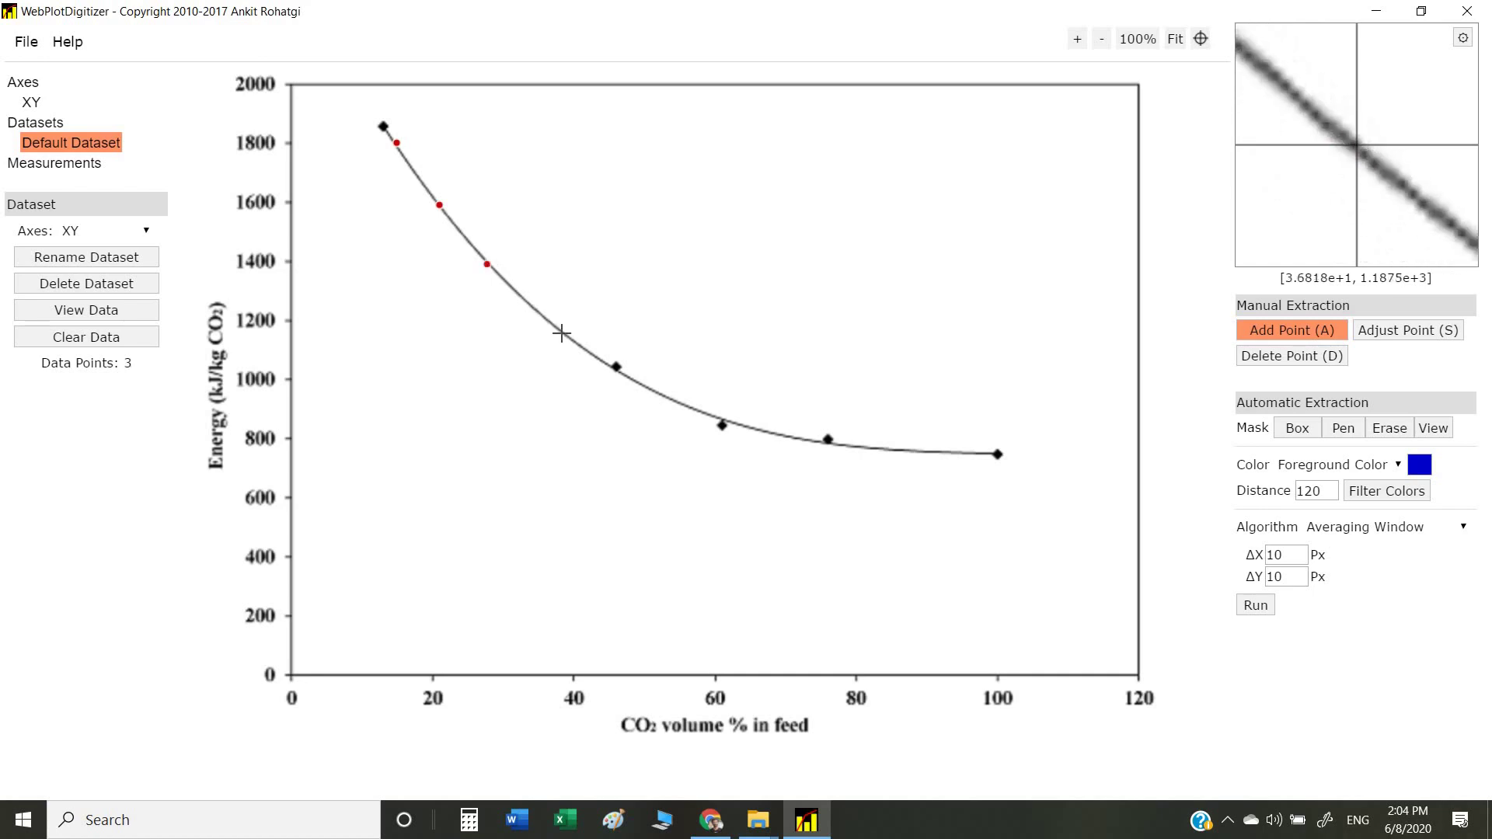
pyautogui.click(633, 379)
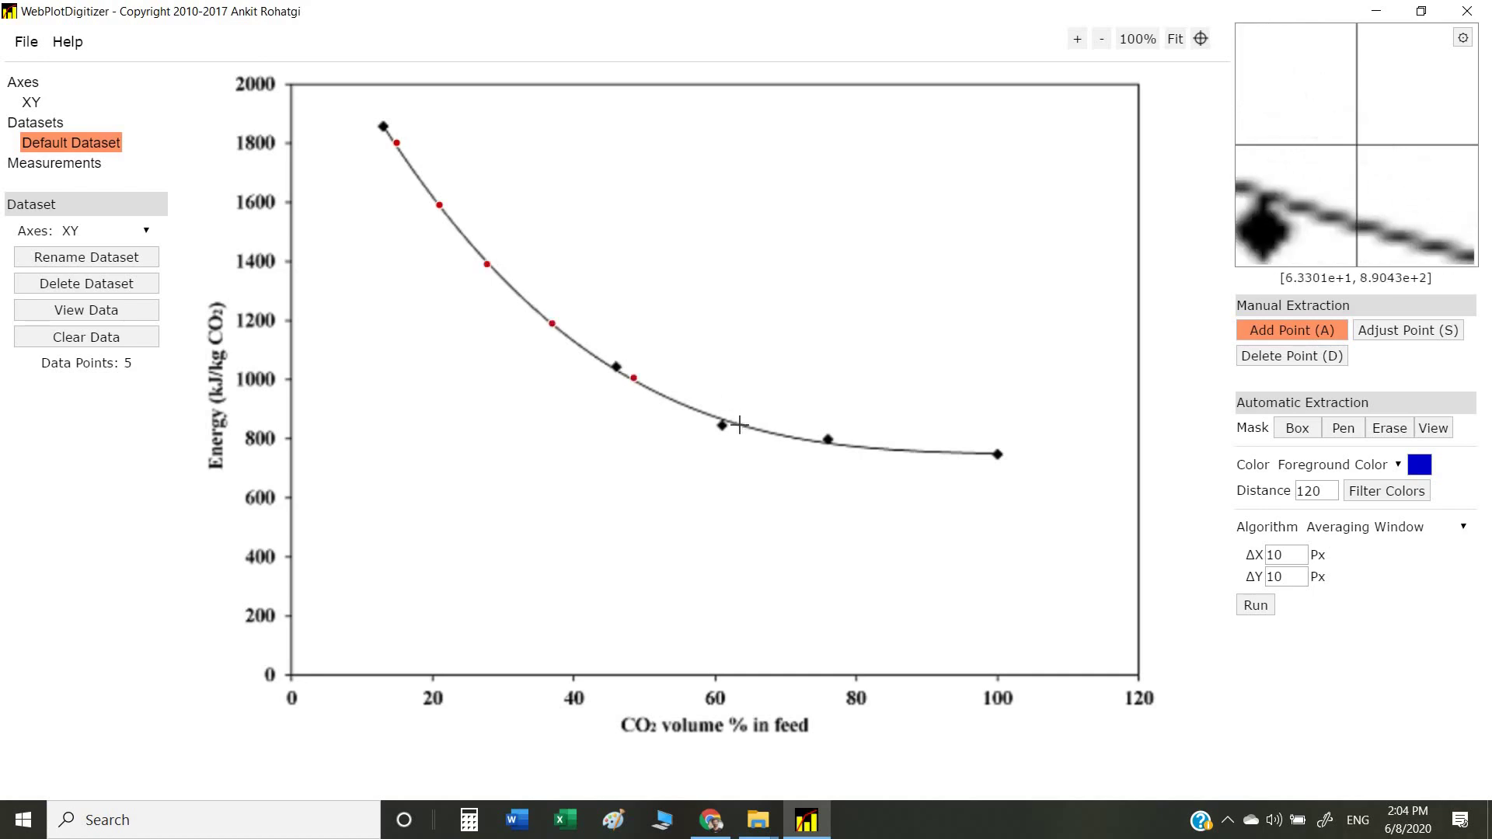
pyautogui.click(739, 426)
pyautogui.click(849, 446)
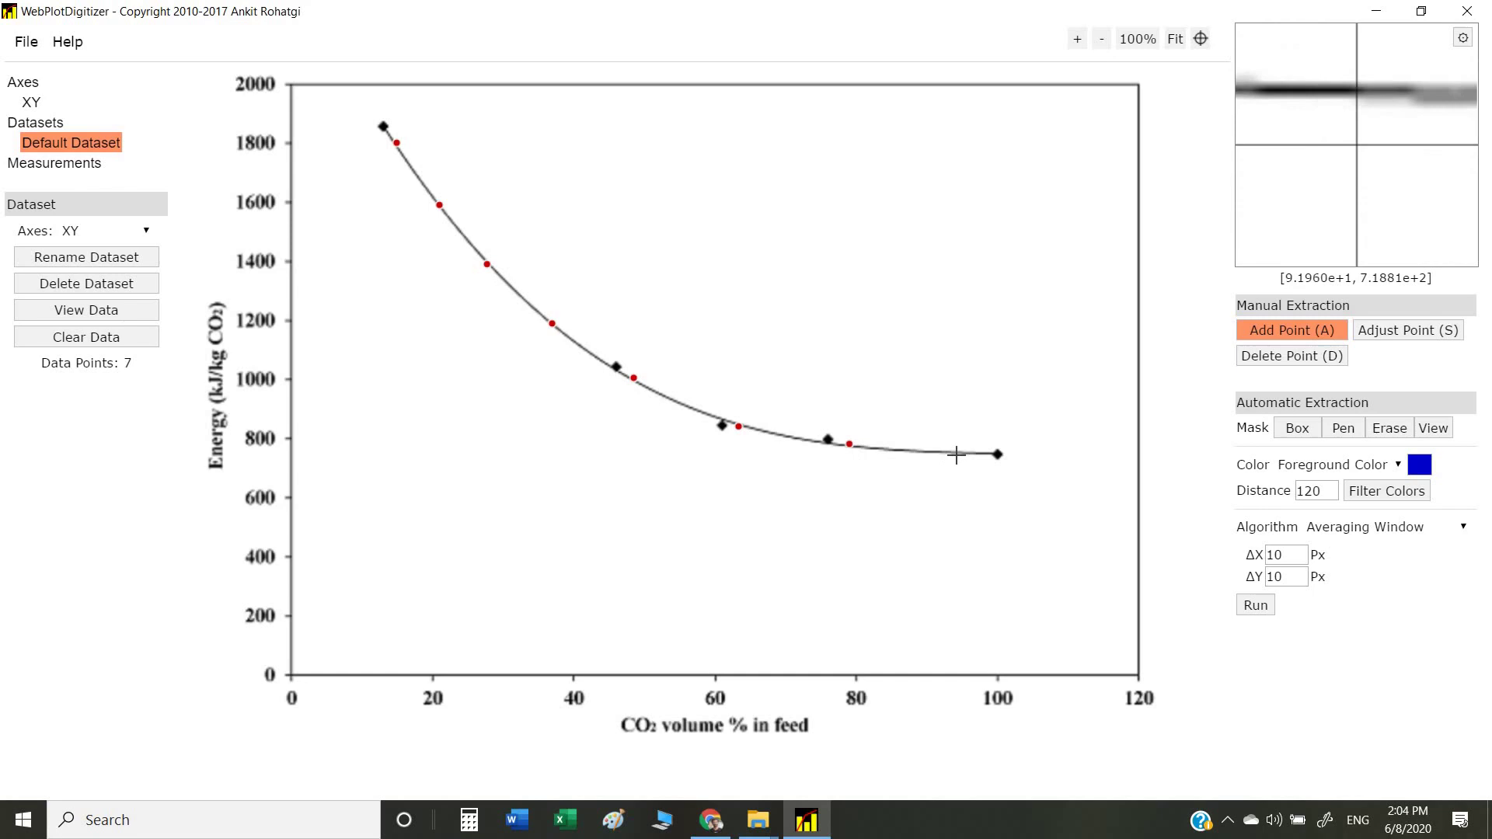
pyautogui.click(957, 453)
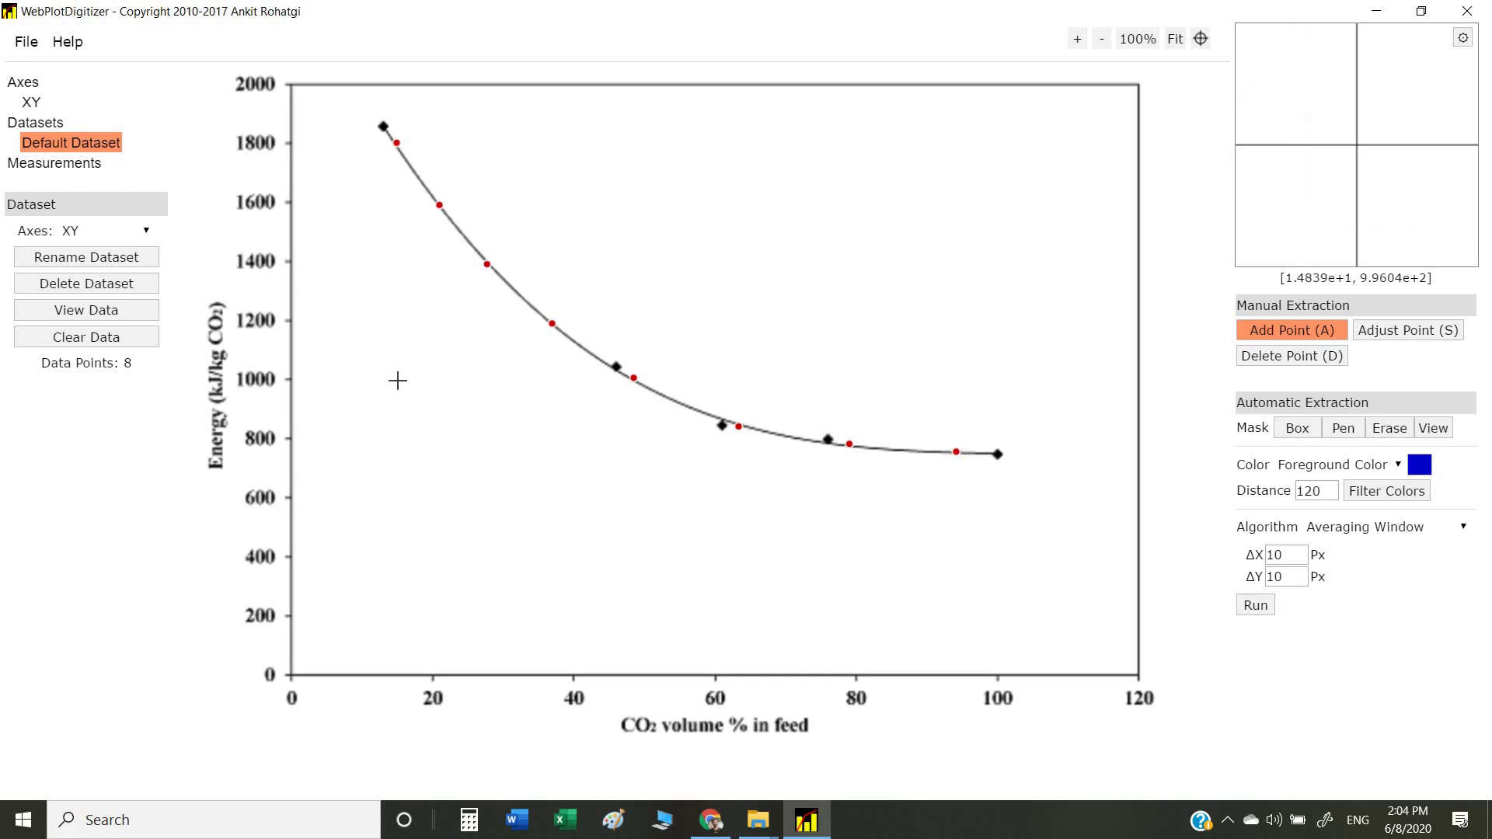
pyautogui.click(106, 311)
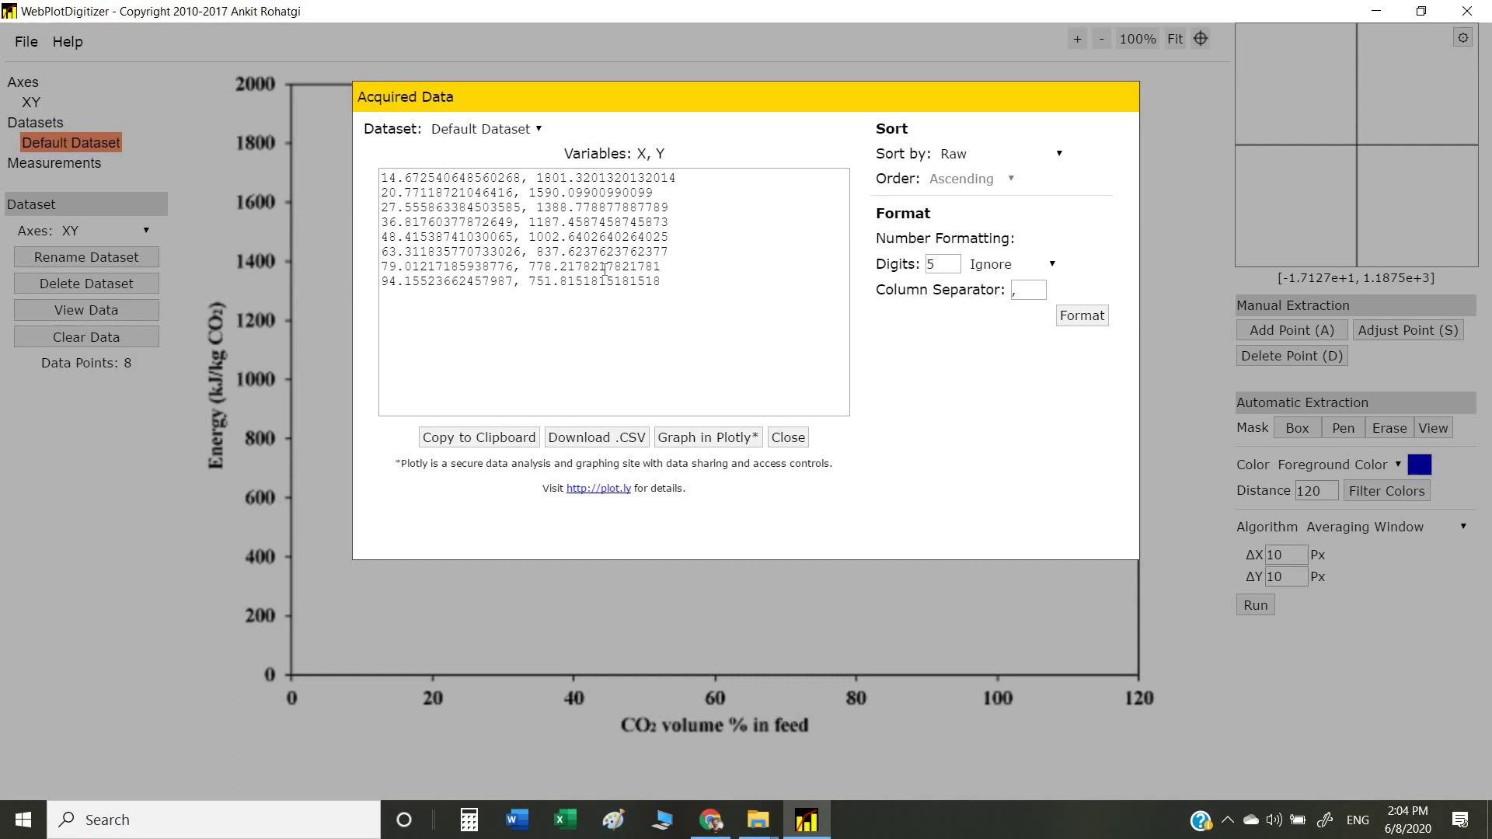
# - Copy the points, save them as Default Dataset CSV on the Desktop, and send them to Plotly
pyautogui.click(509, 439)
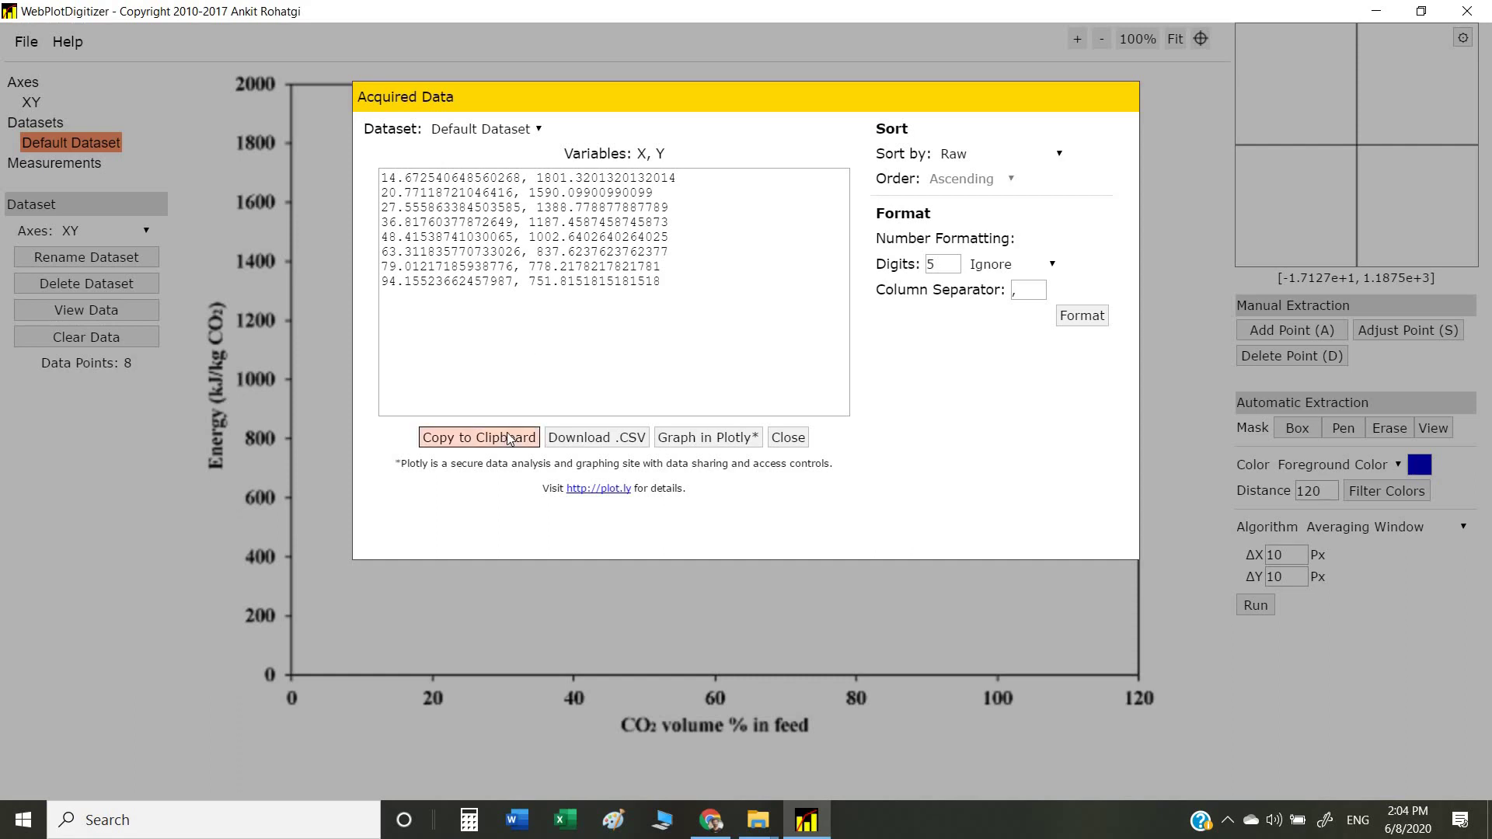
pyautogui.click(597, 438)
pyautogui.click(81, 186)
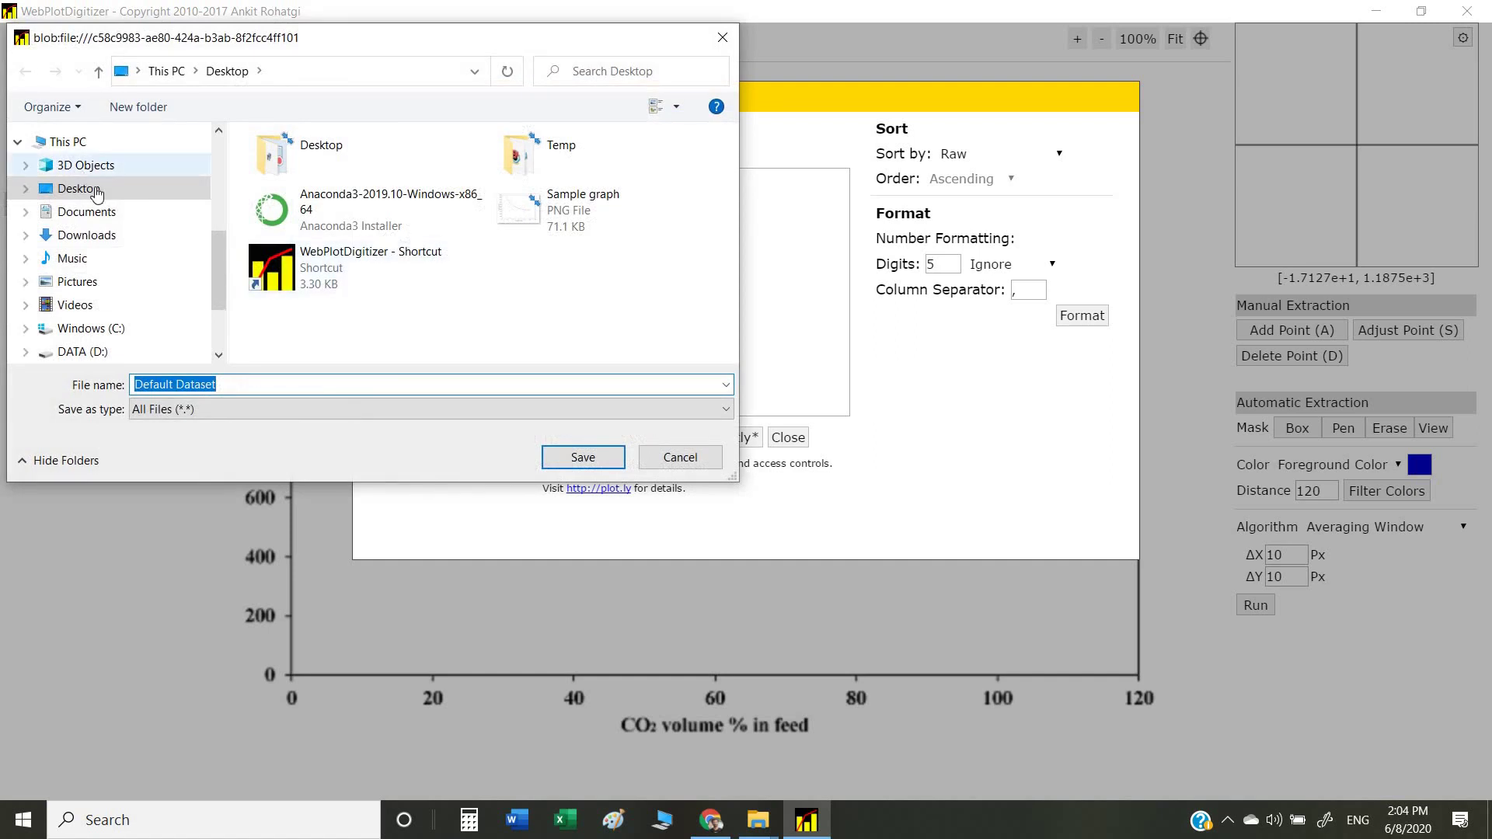
pyautogui.click(579, 457)
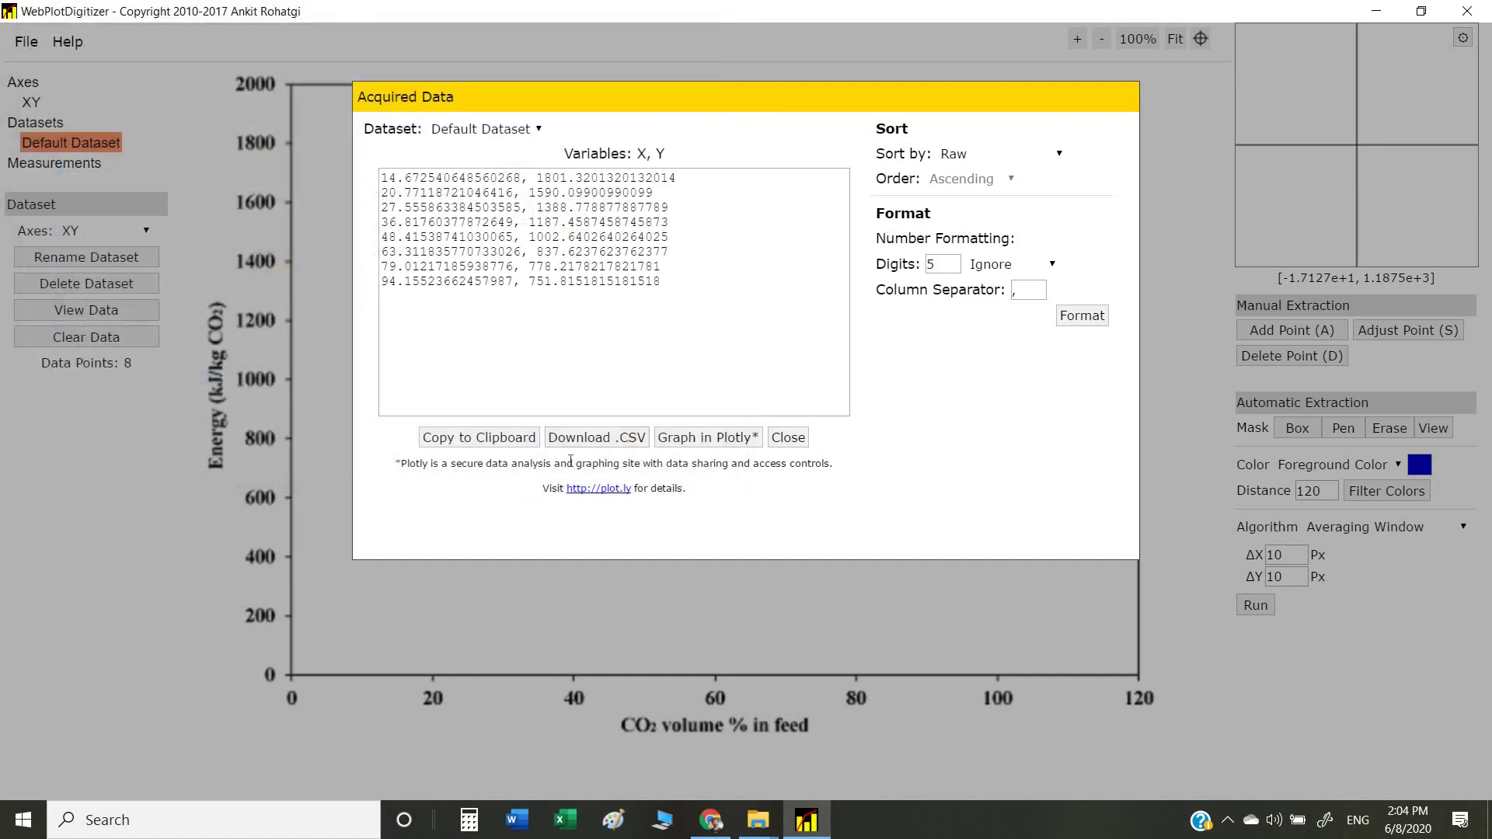
pyautogui.click(707, 438)
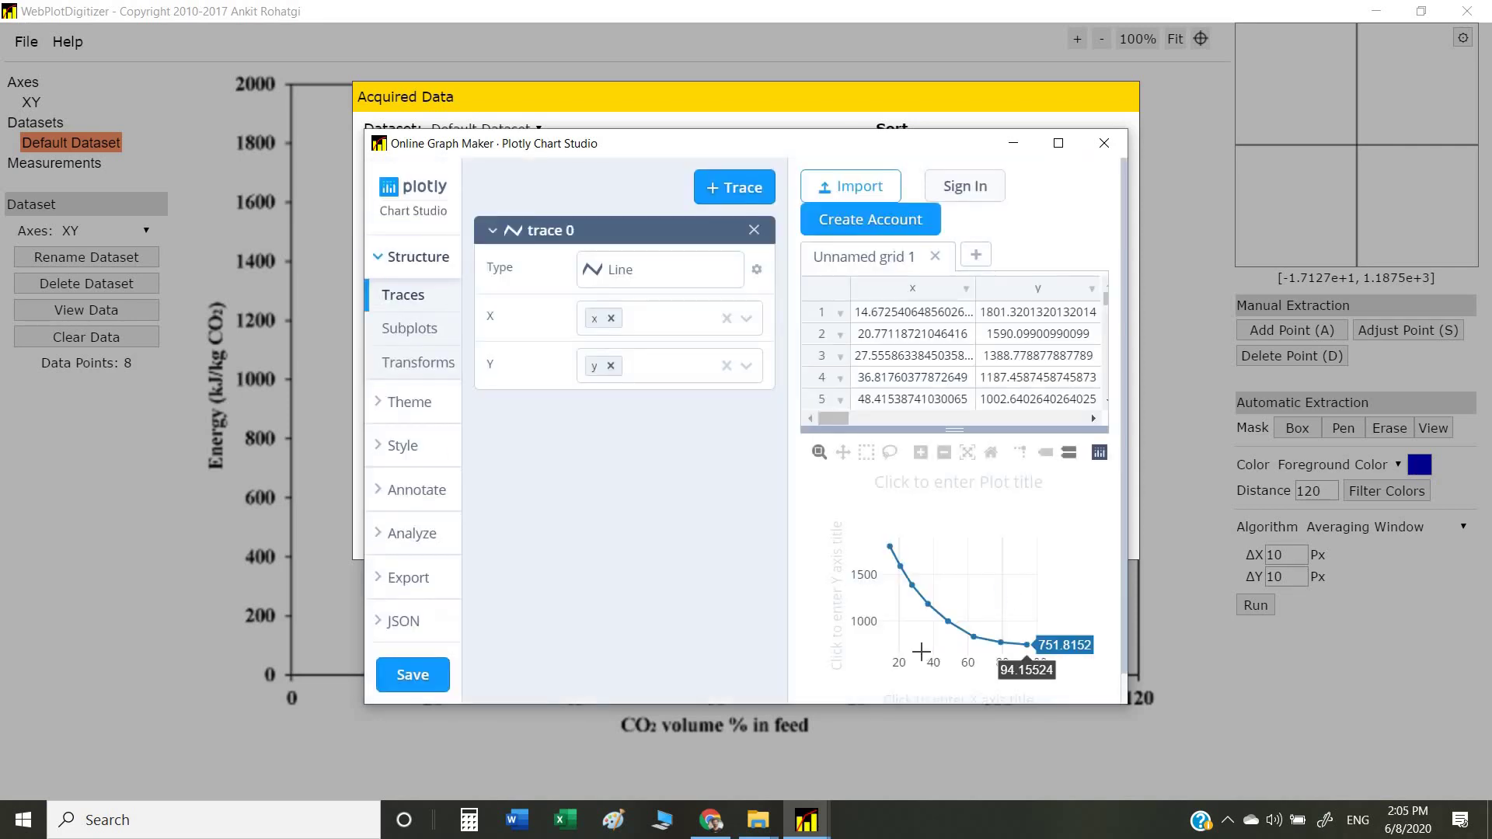
# - Open the Default Dataset CSV from the desktop in Excel, check its eight X, Y rows, and close it
pyautogui.click(1489, 825)
pyautogui.doubleClick(53, 533)
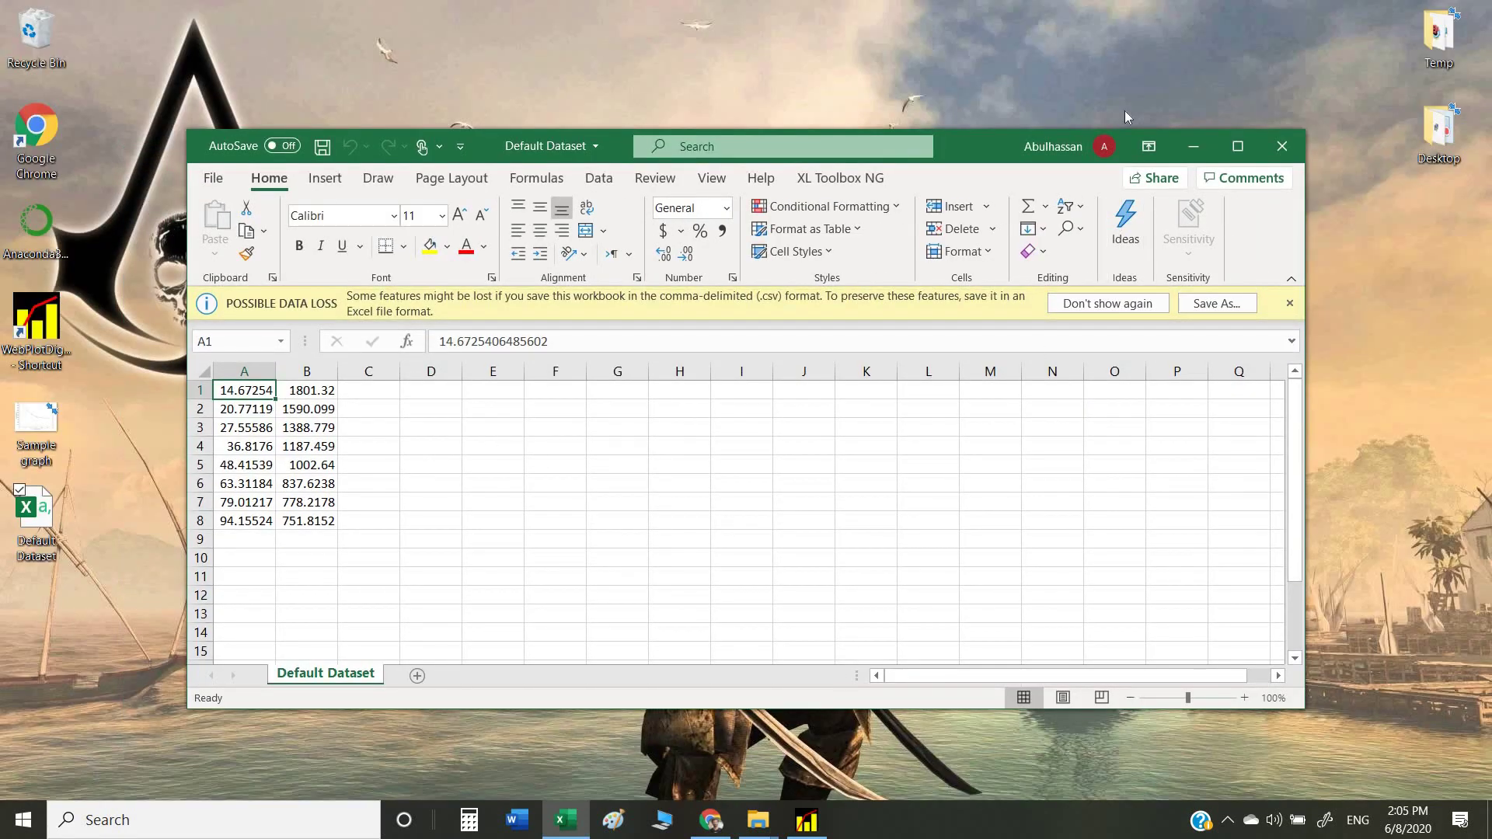
pyautogui.click(1292, 152)
# - Back in WebPlotDigitizer, close the data table and clear all eight manual points
pyautogui.click(807, 820)
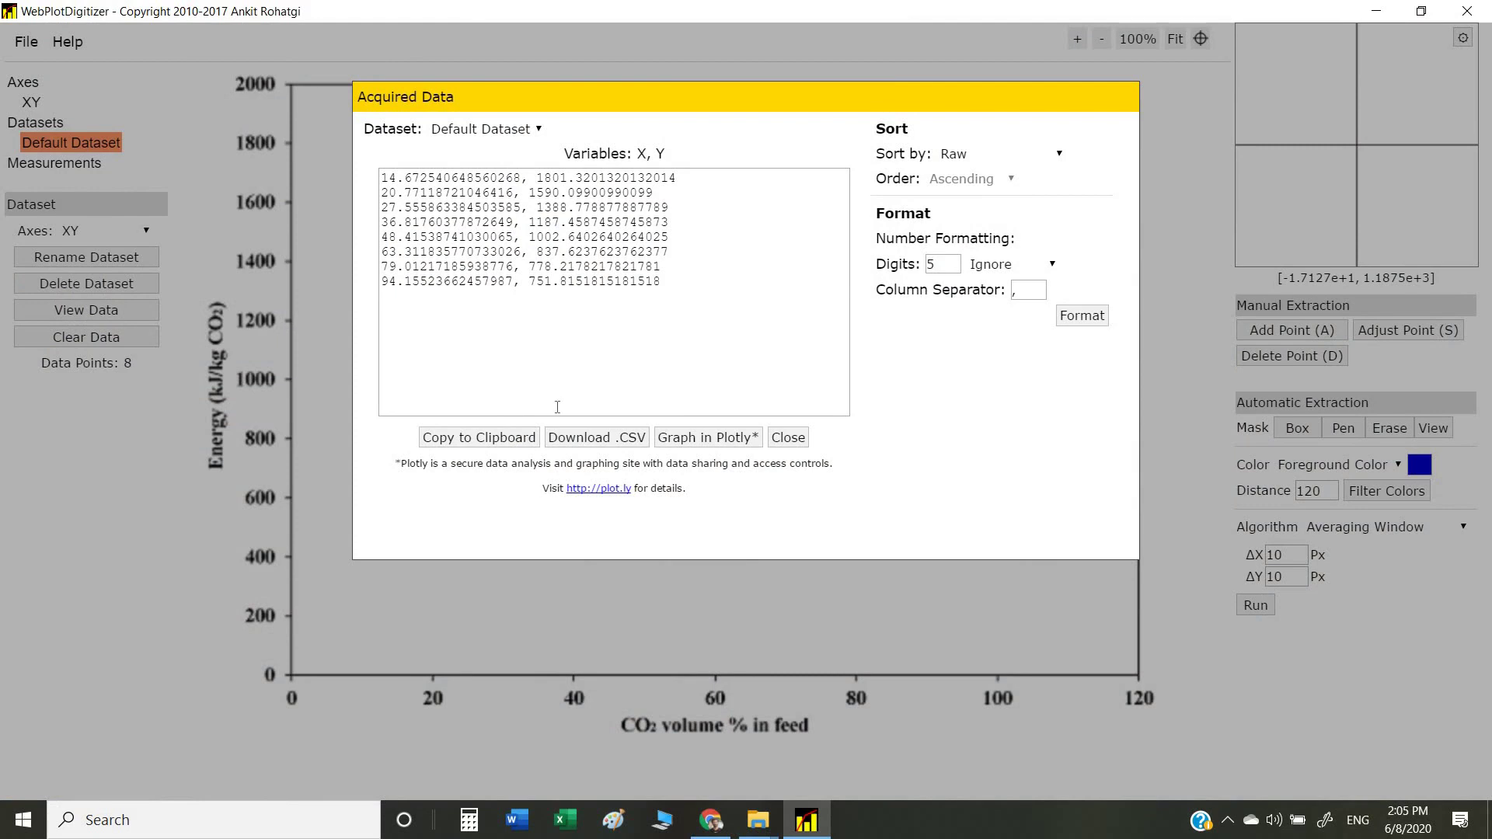
pyautogui.click(788, 438)
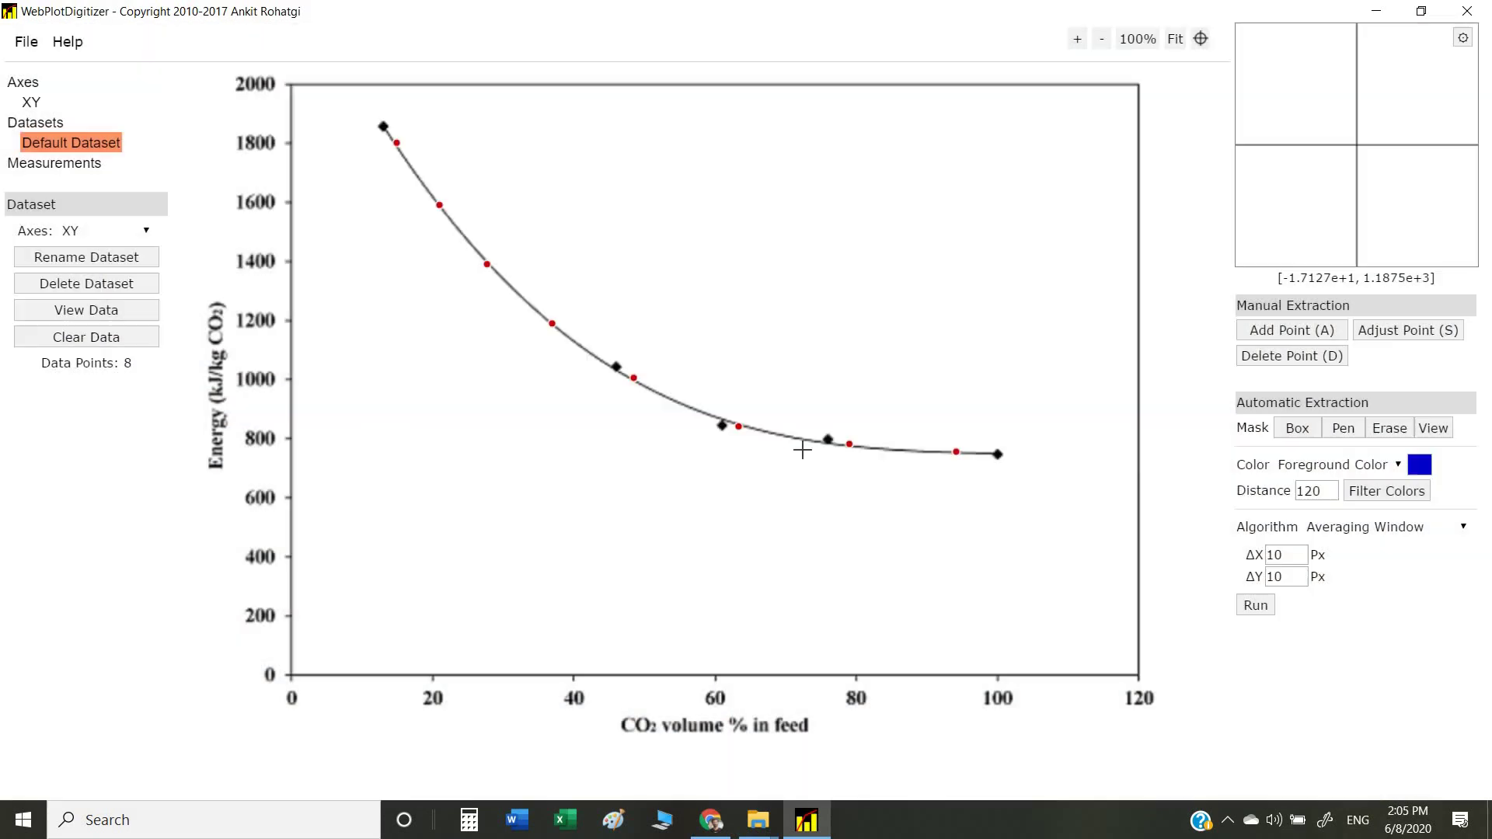
pyautogui.click(115, 342)
pyautogui.click(719, 204)
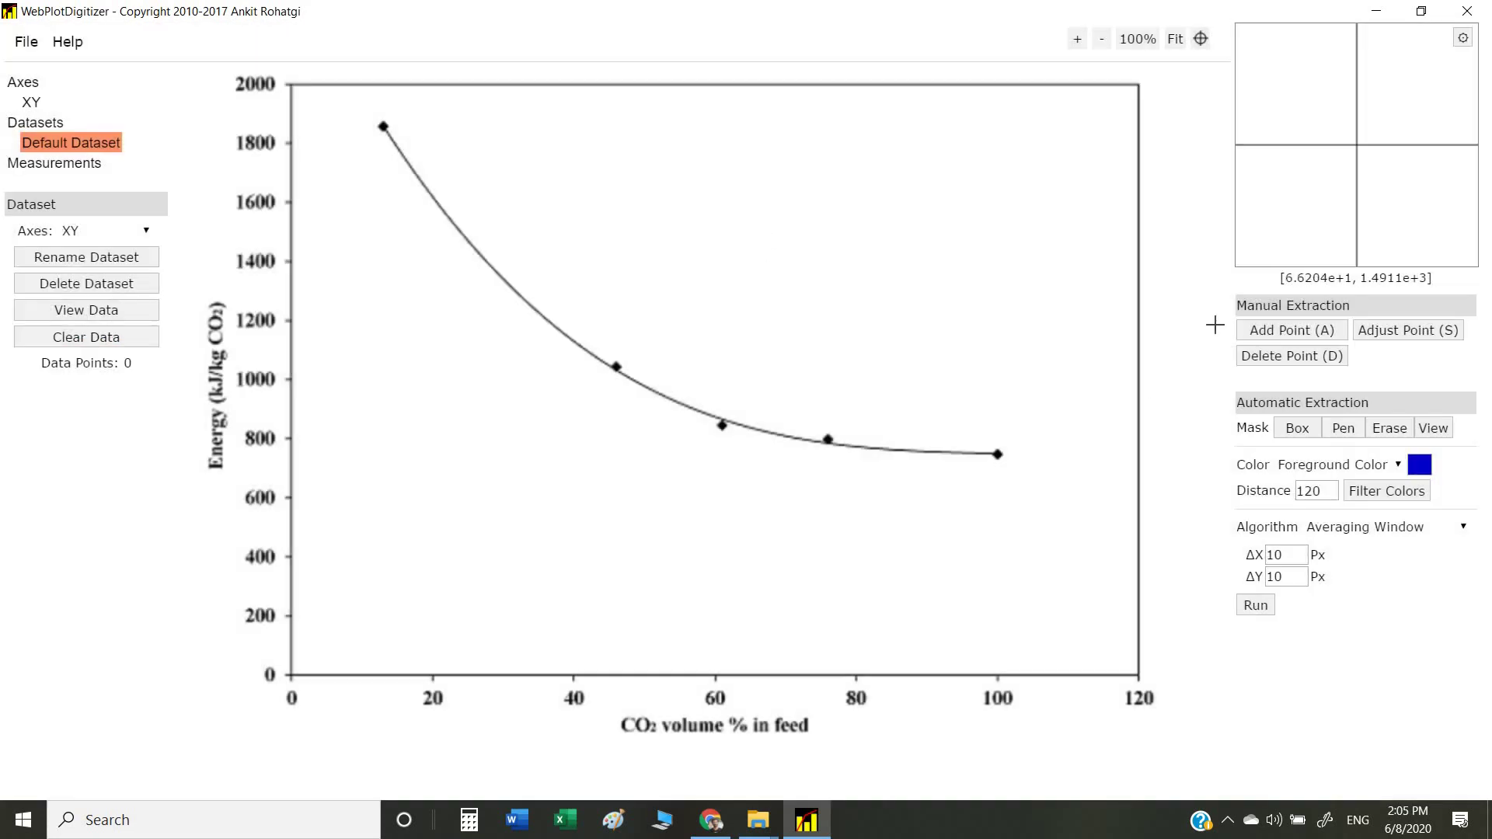
pyautogui.click(1292, 424)
# - Draw a box mask from the curve's top-left corner to past its end
pyautogui.click(1337, 430)
pyautogui.click(1302, 434)
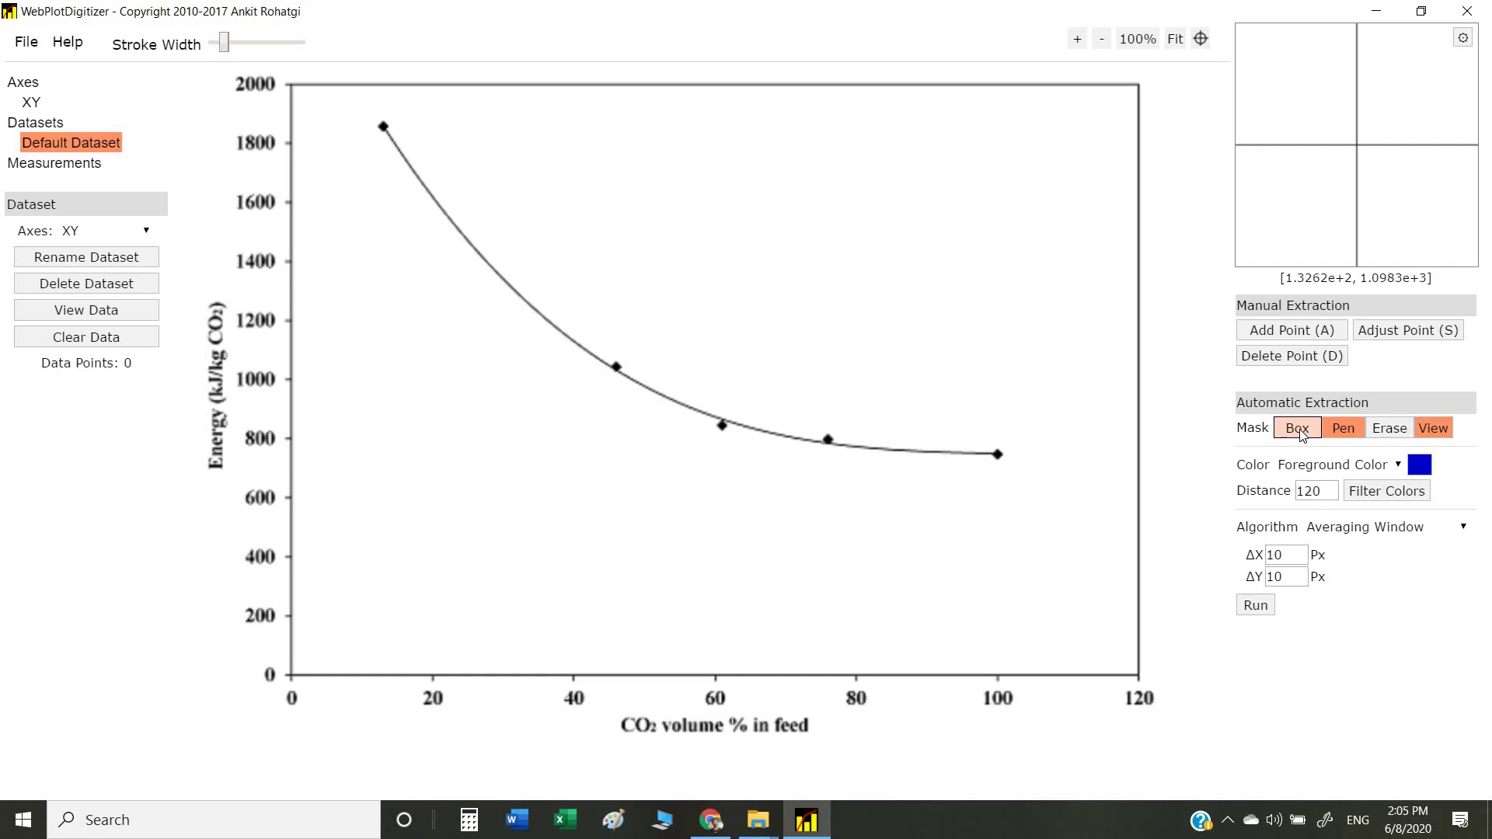
pyautogui.click(1302, 434)
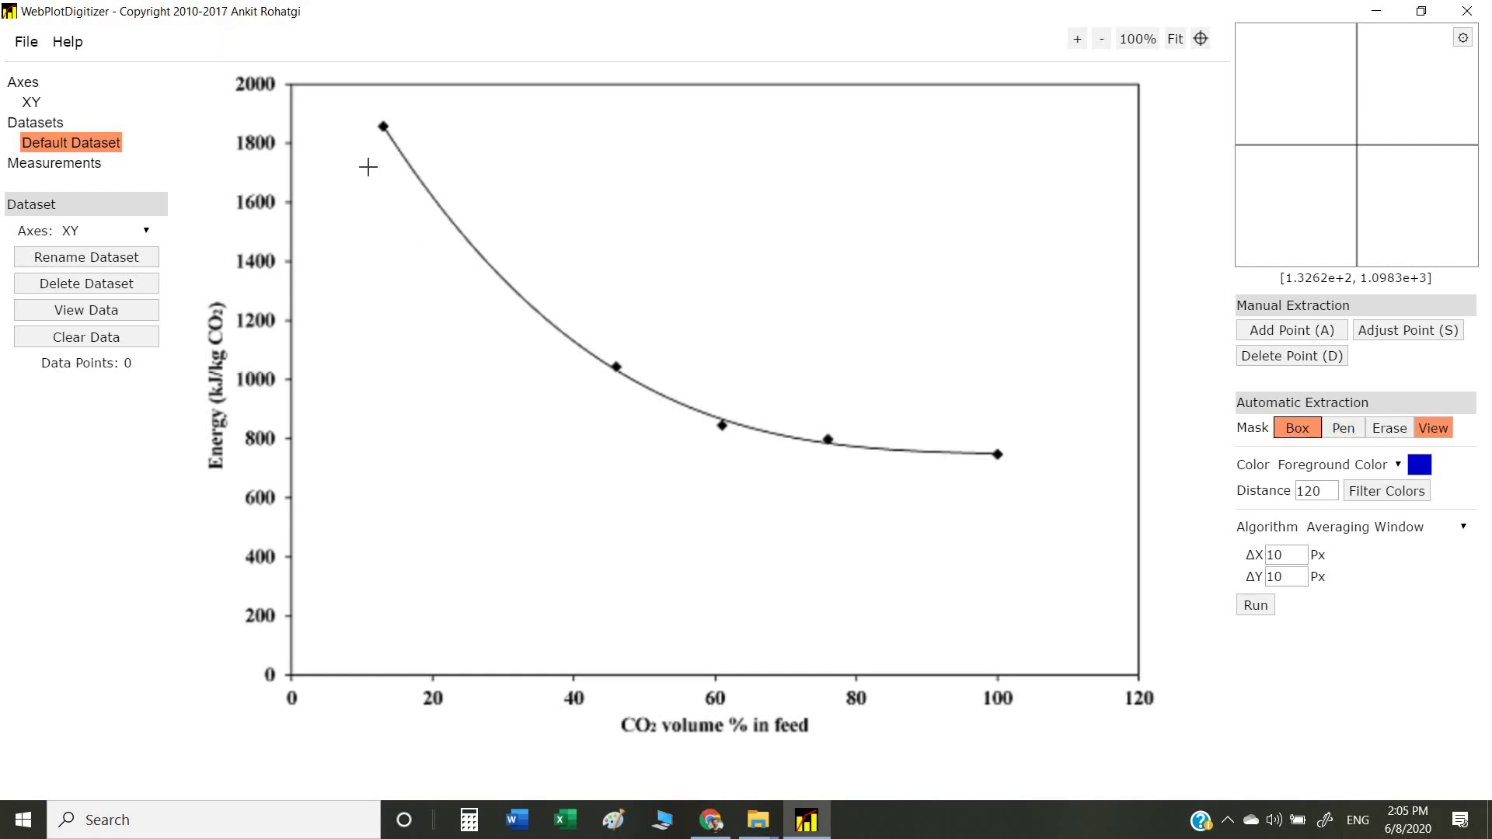
pyautogui.moveTo(353, 107); pyautogui.dragTo(718, 325)
pyautogui.moveTo(976, 538); pyautogui.dragTo(1054, 525)
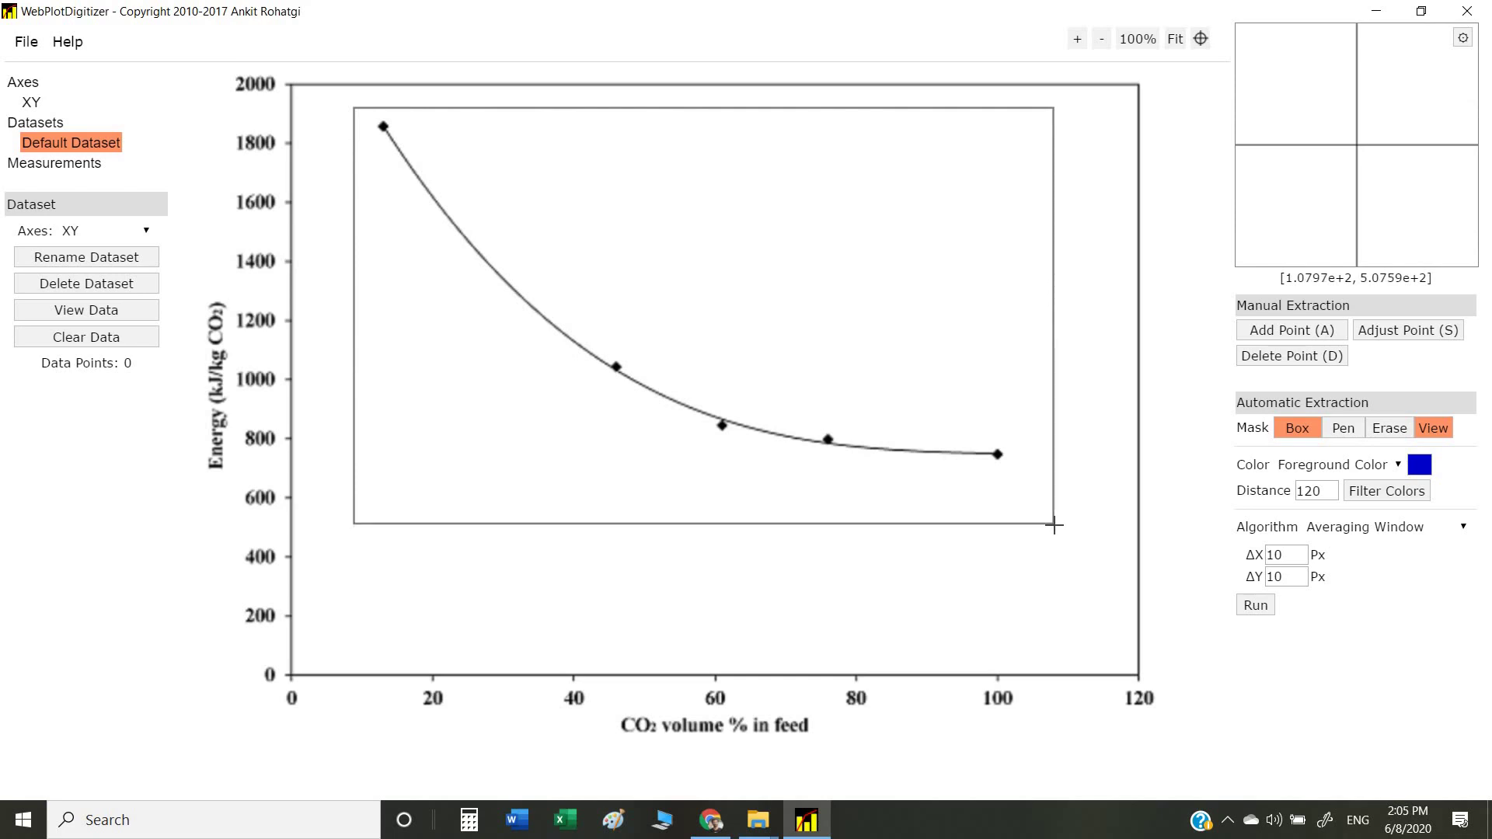
pyautogui.moveTo(1054, 524); pyautogui.dragTo(1054, 525)
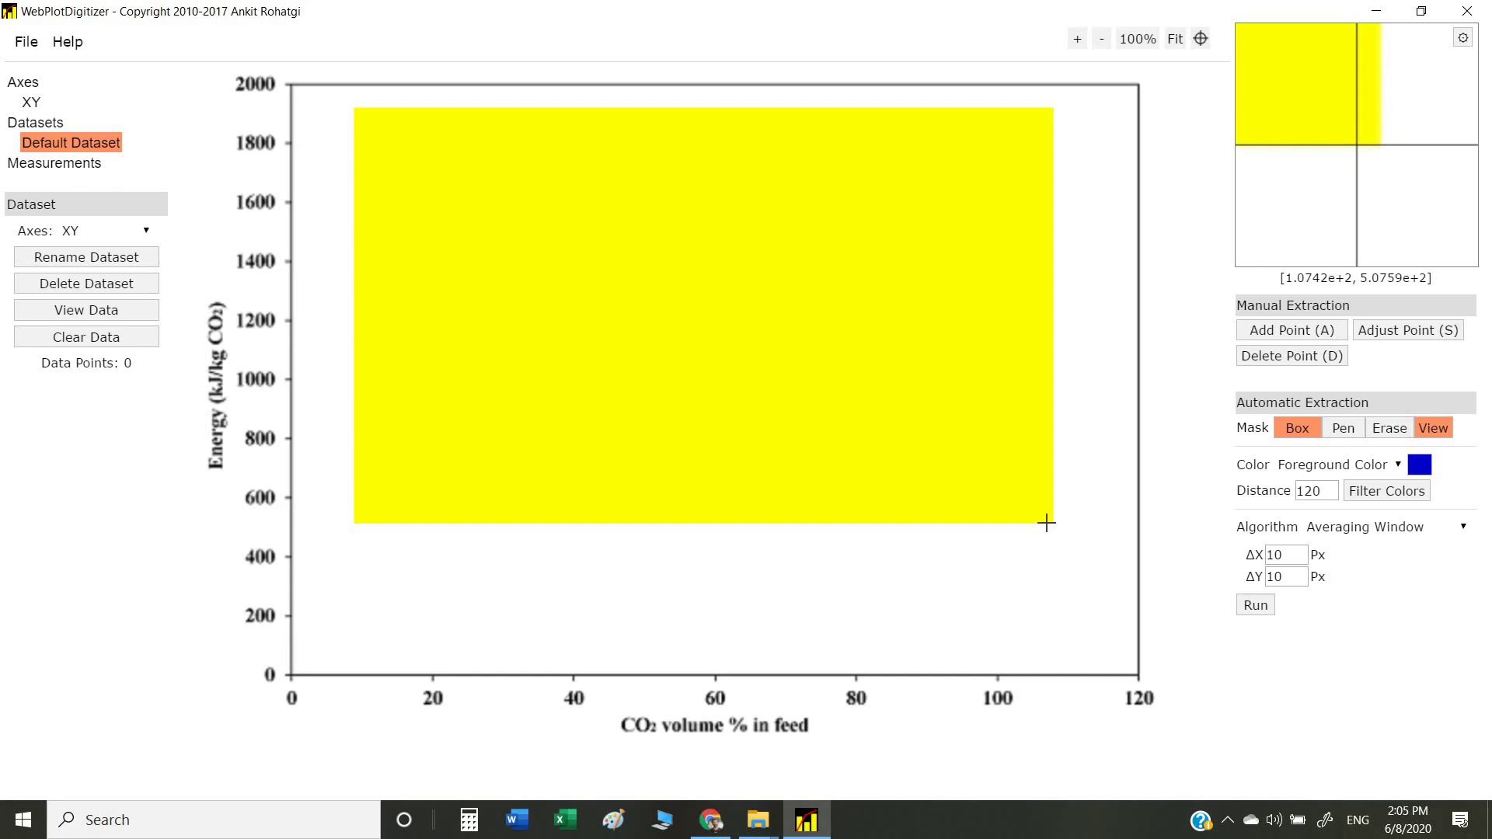
pyautogui.click(1426, 470)
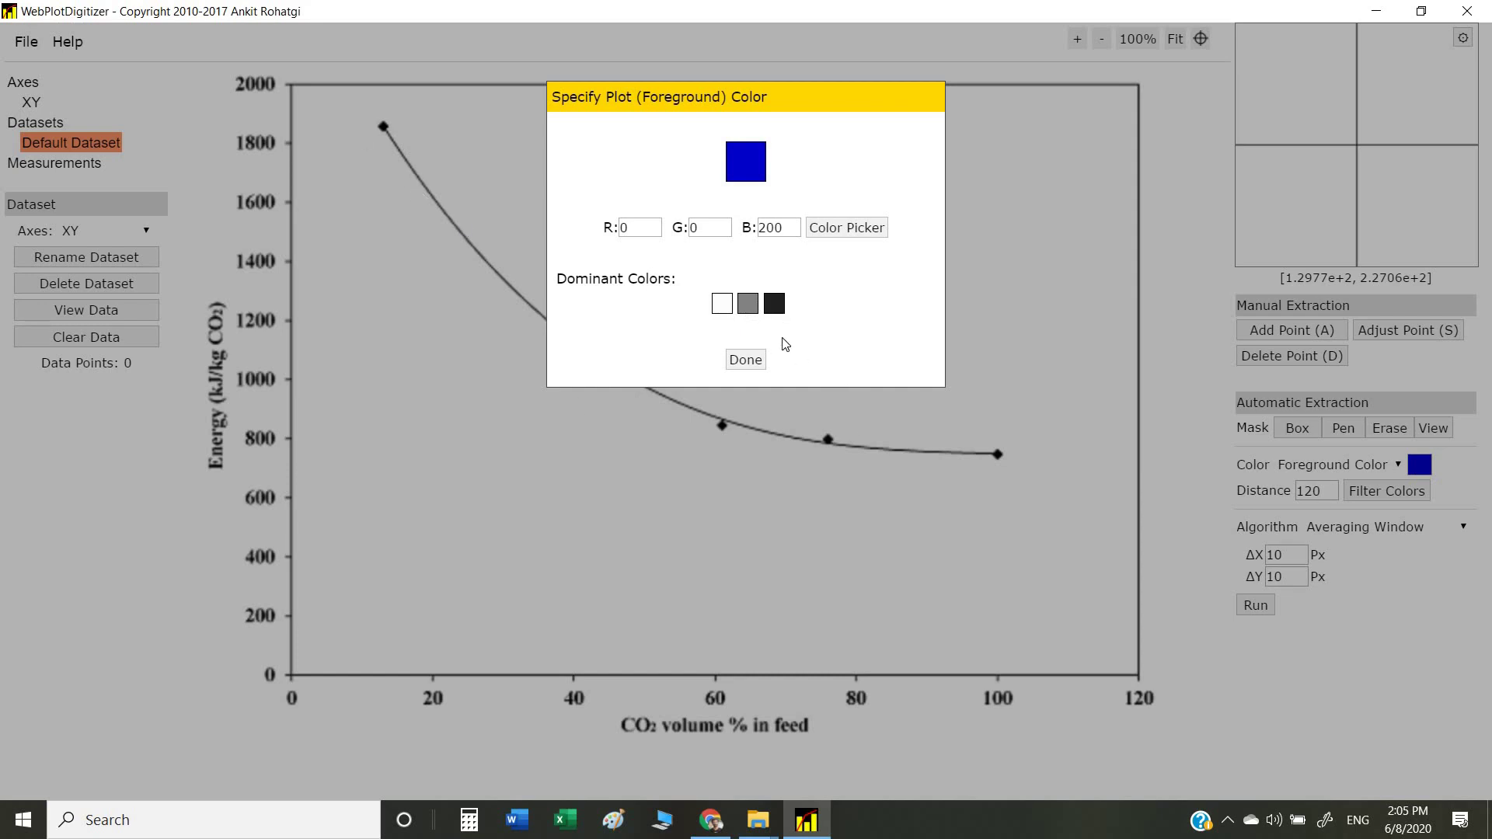
# - Pick the dark dominant colour 31, 31, 31 as the foreground colour and confirm
pyautogui.click(774, 305)
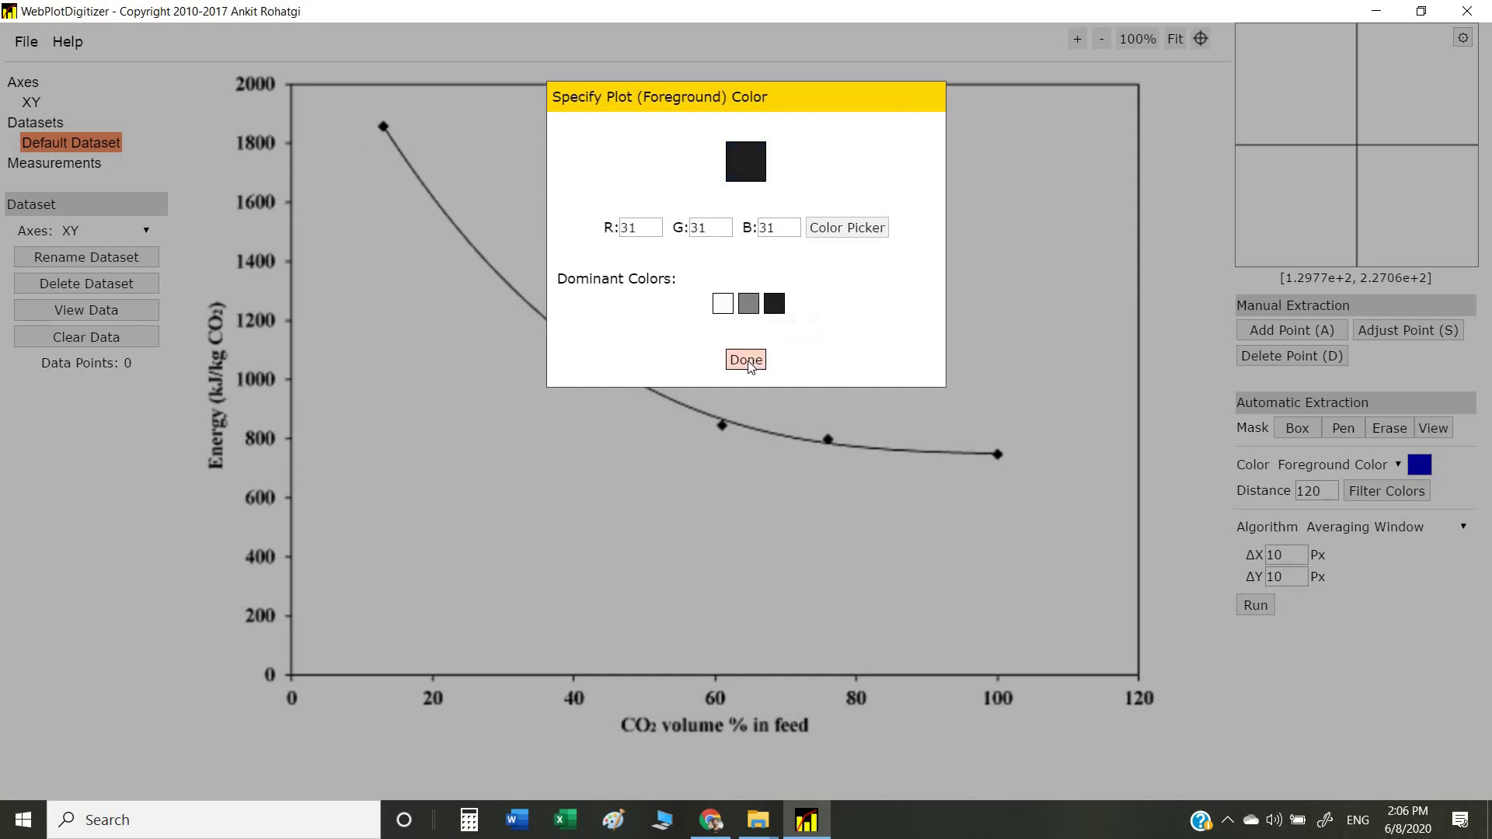
pyautogui.click(748, 362)
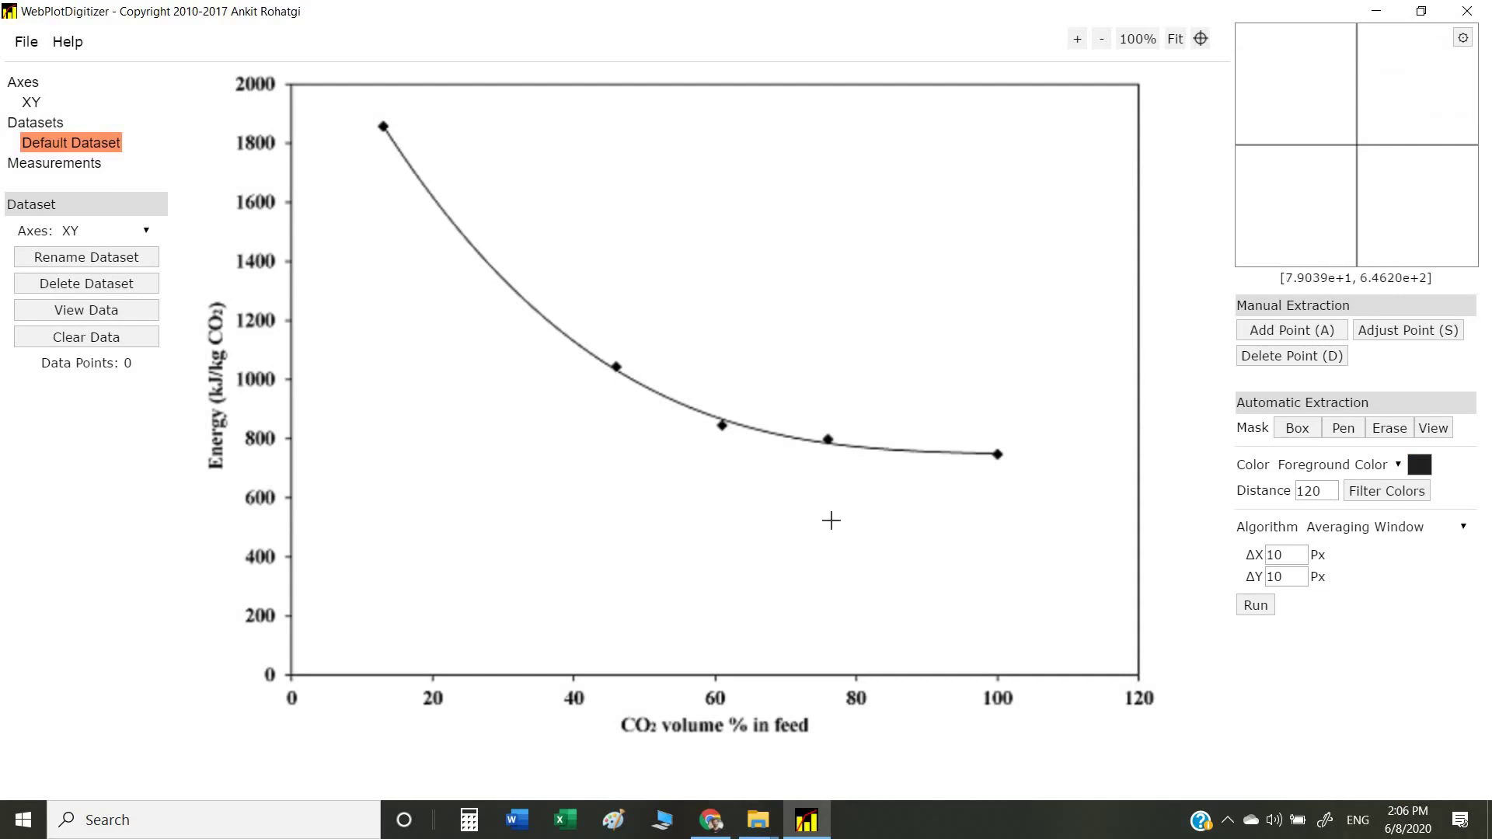
# - Auto-extract 69 points along the curve and save them to the Desktop, overwriting Default Dataset.csv
pyautogui.click(1265, 609)
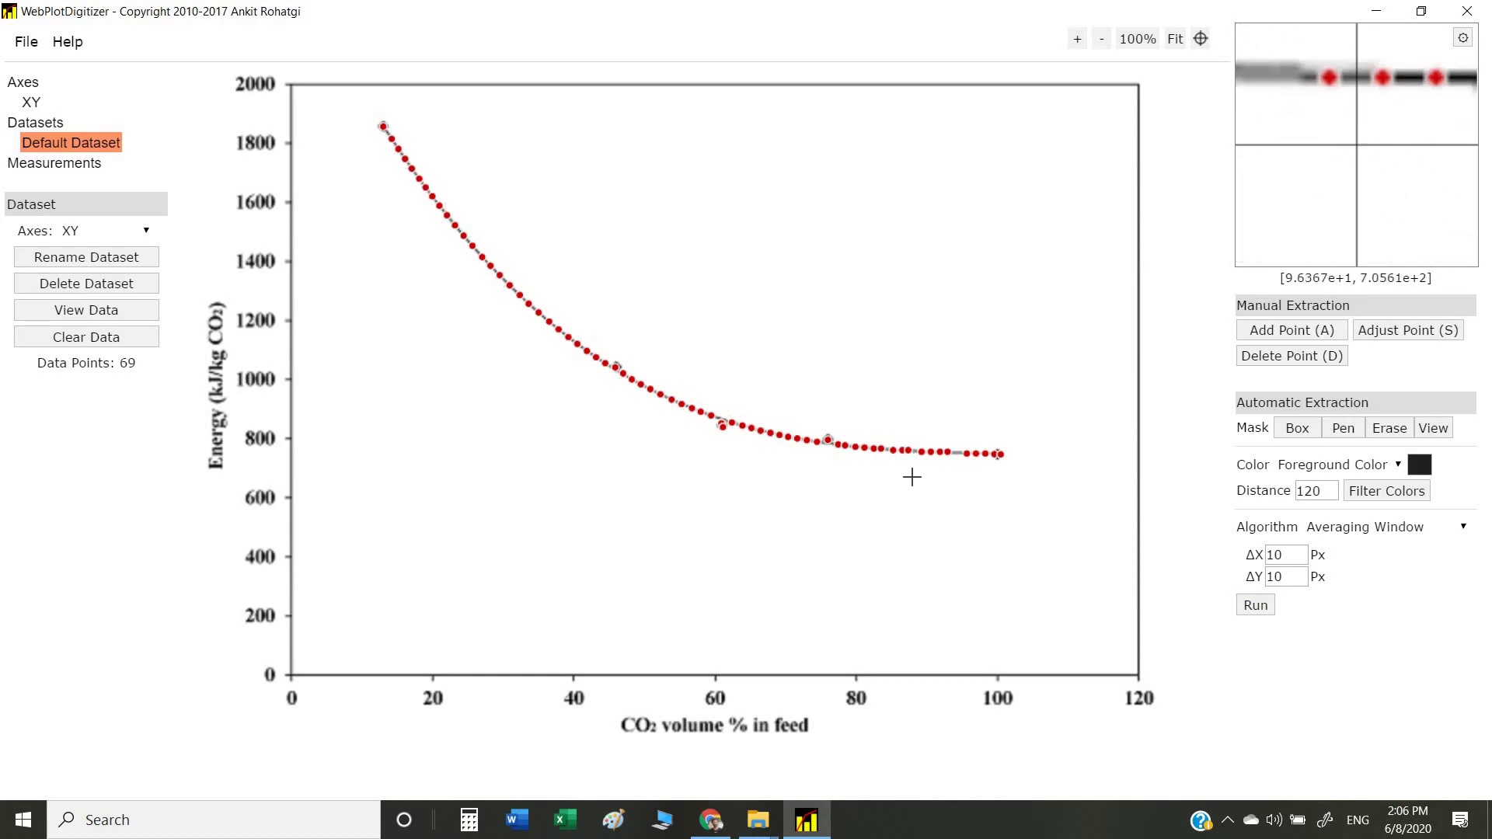
pyautogui.click(116, 311)
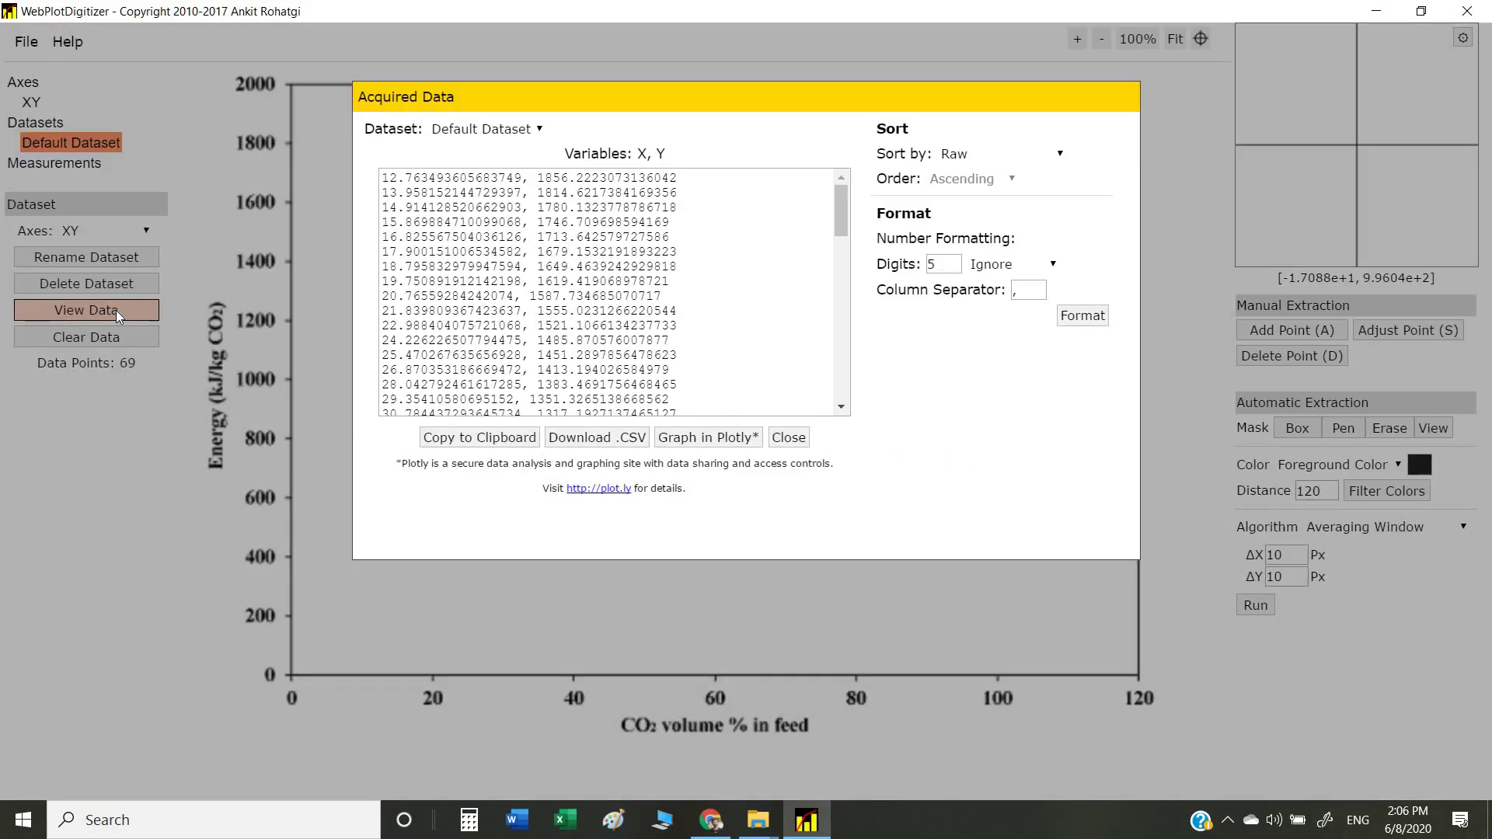
pyautogui.click(591, 438)
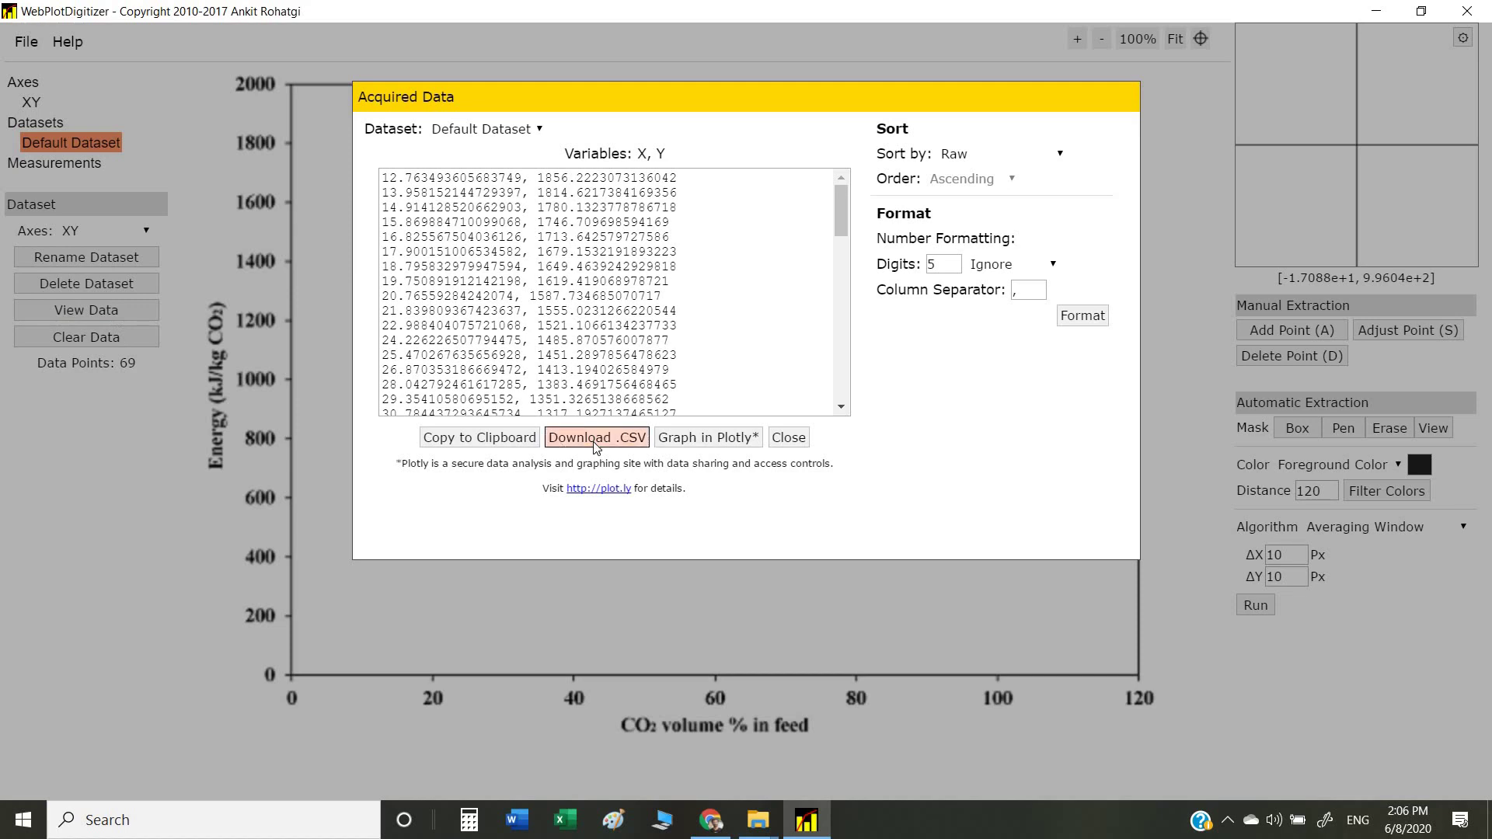
pyautogui.click(583, 457)
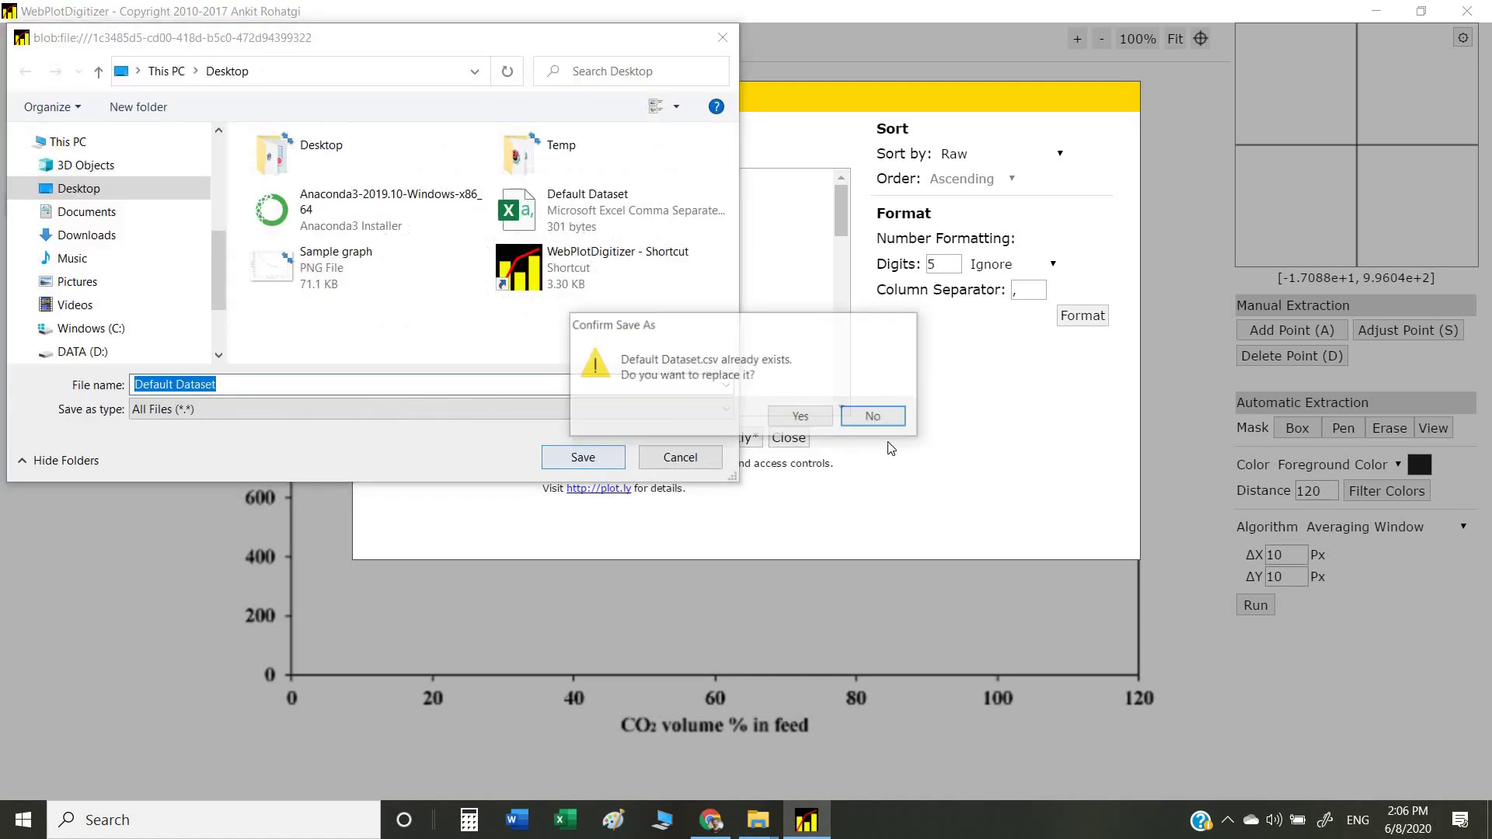
pyautogui.click(800, 417)
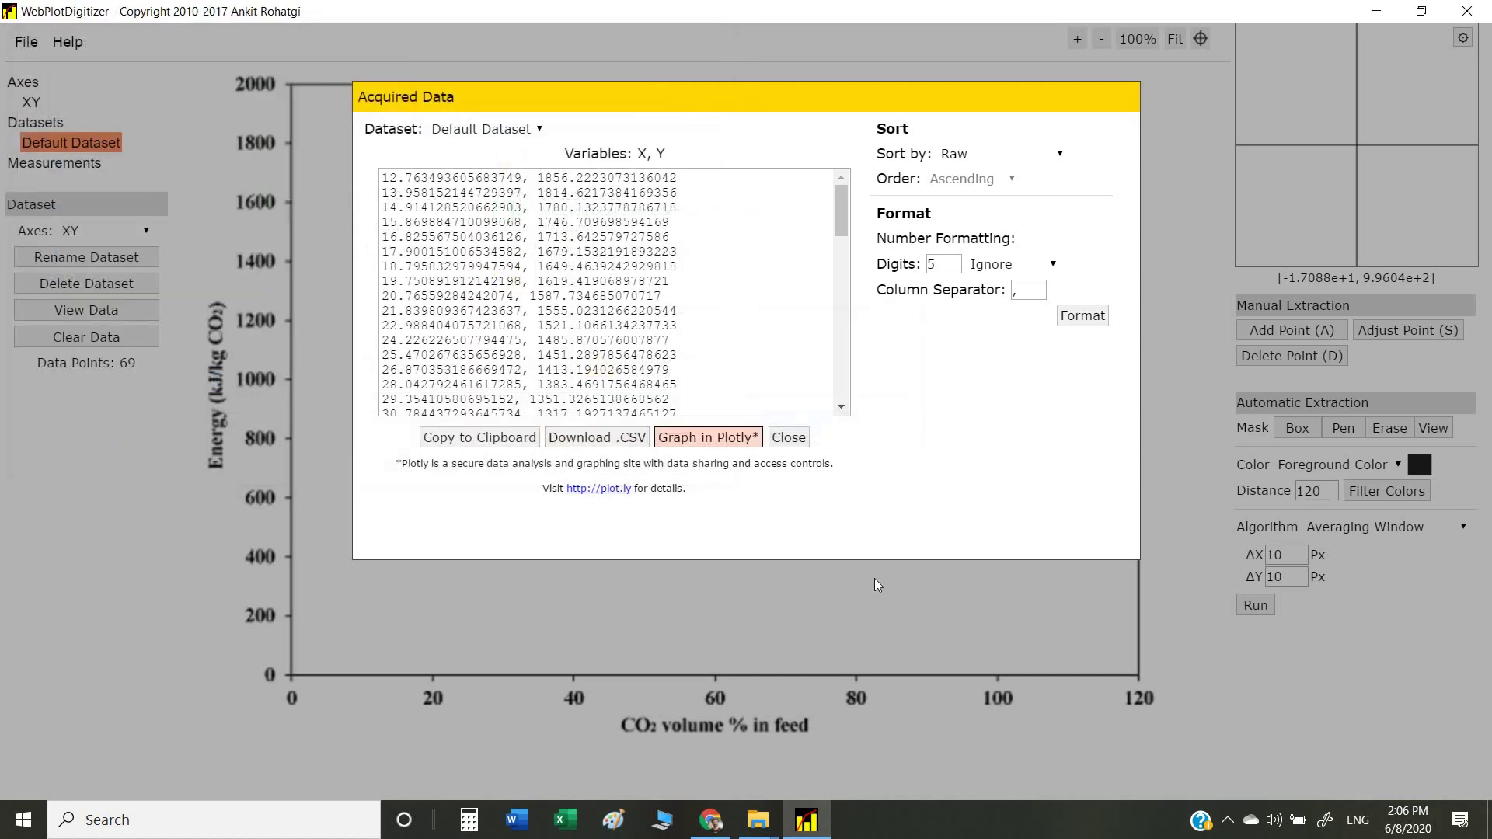
pyautogui.click(790, 438)
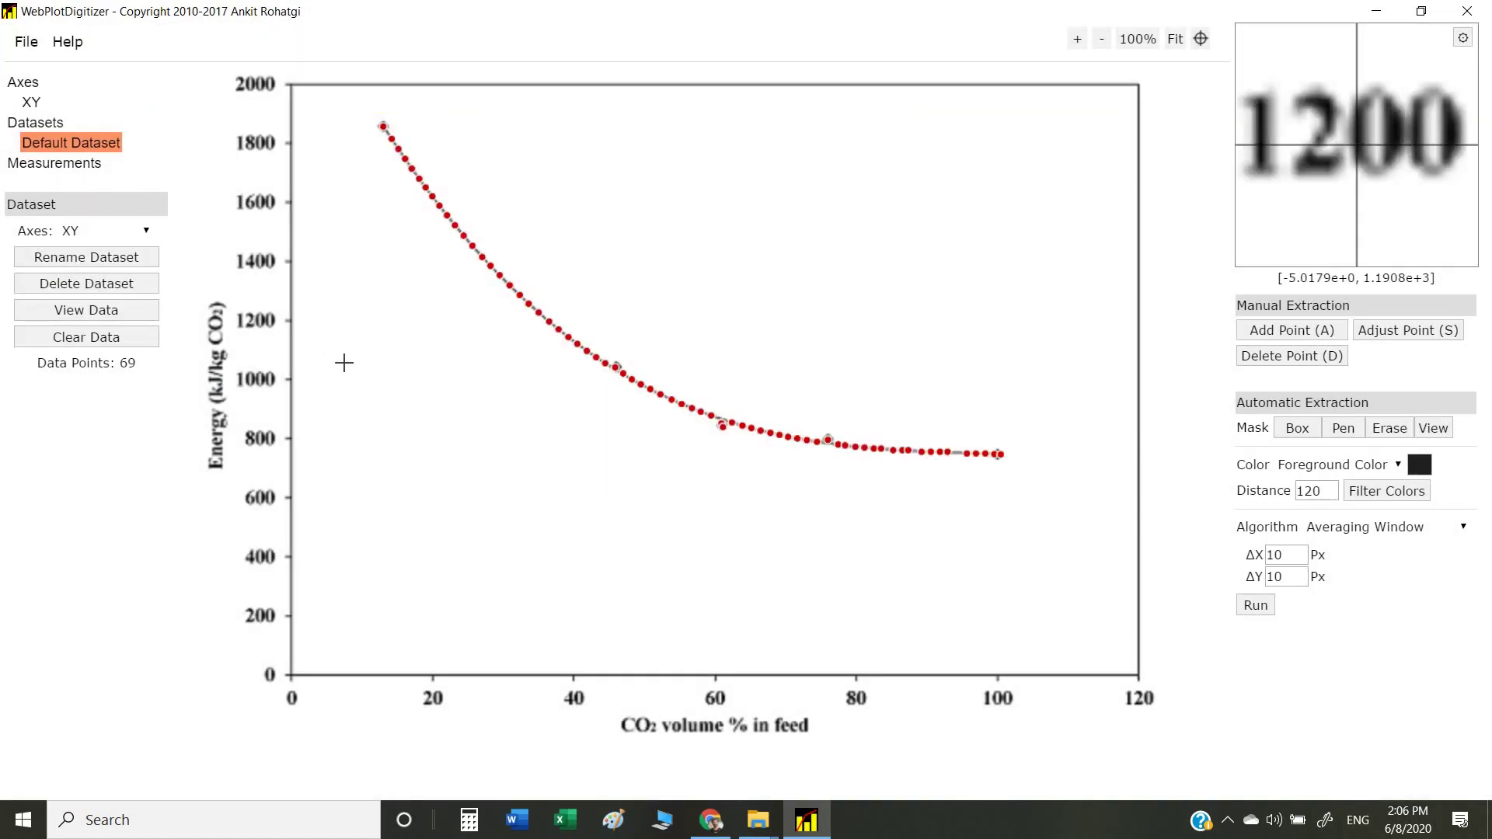